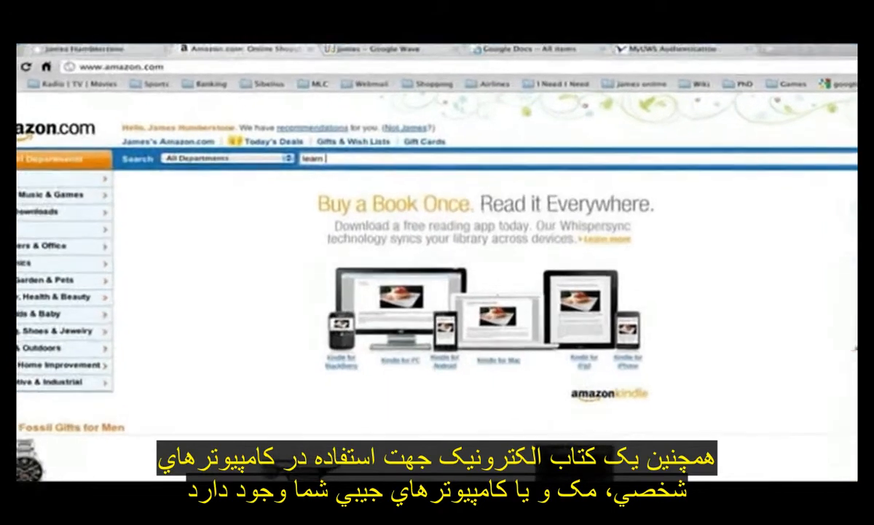
Step: Search Amazon for 'sibelius' and open the Learn Sibelius 6 in 1 Hour Kindle book page
text(sibelius)
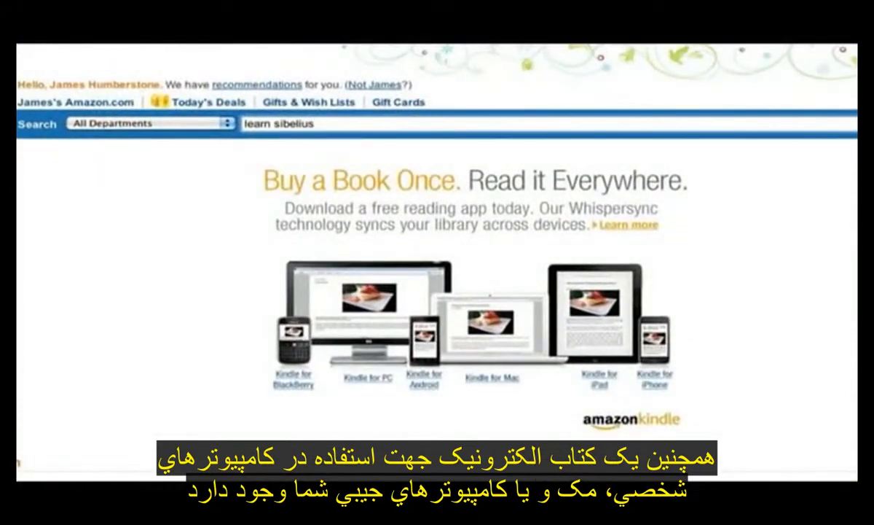
key(Return)
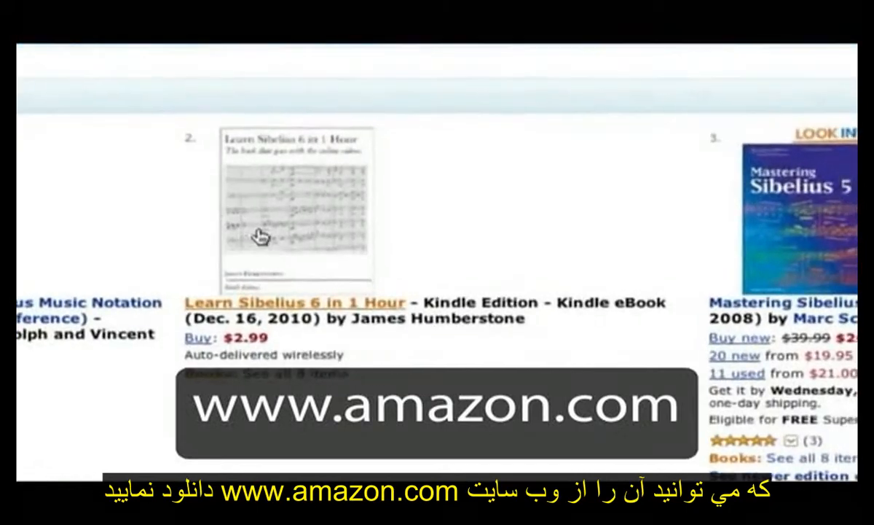
click(262, 235)
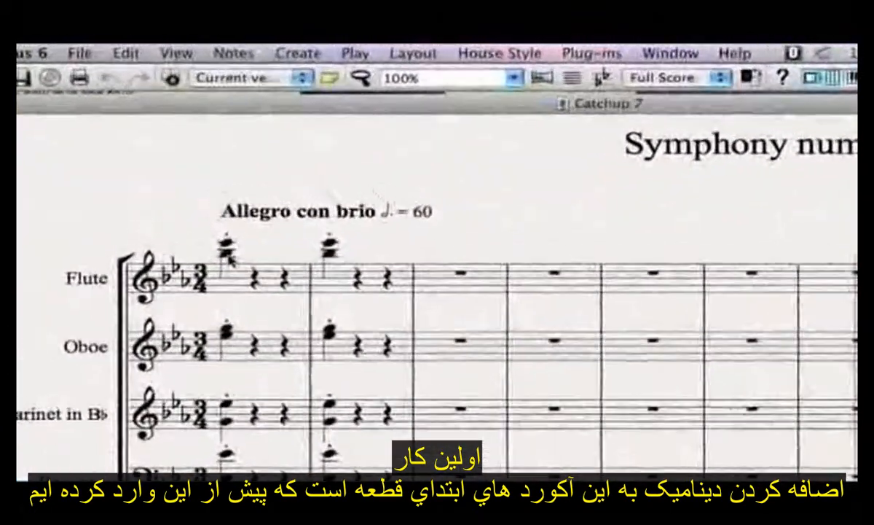
click(226, 253)
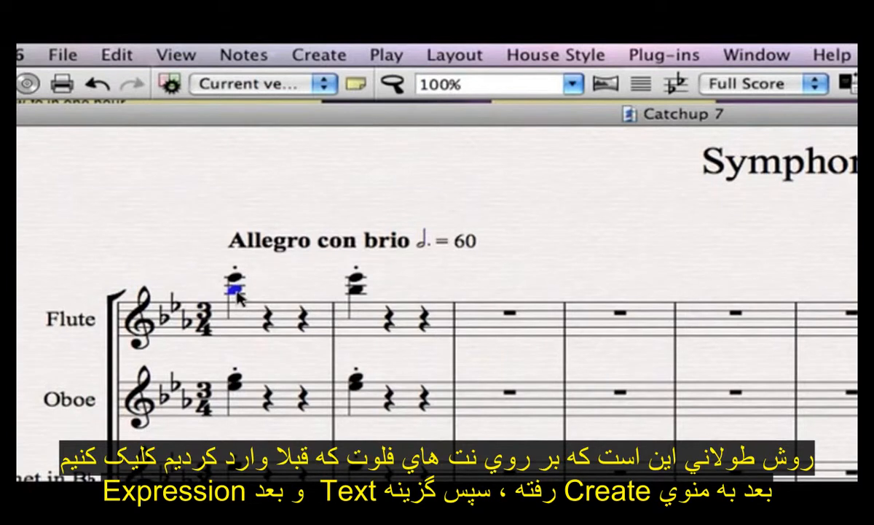
click(329, 57)
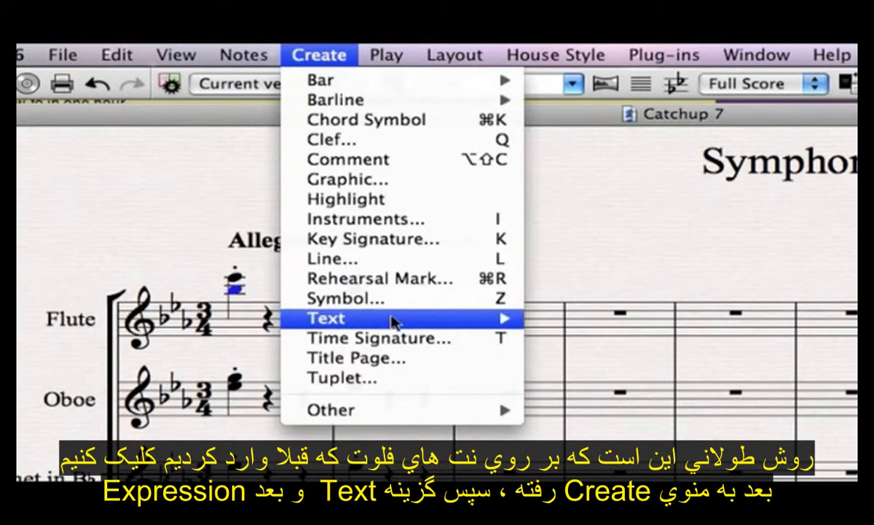
mouse_move(394, 321)
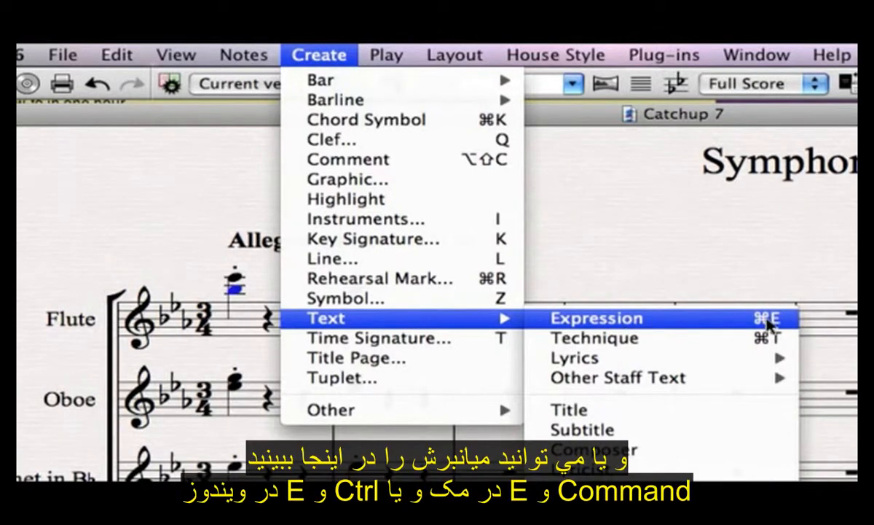
click(767, 266)
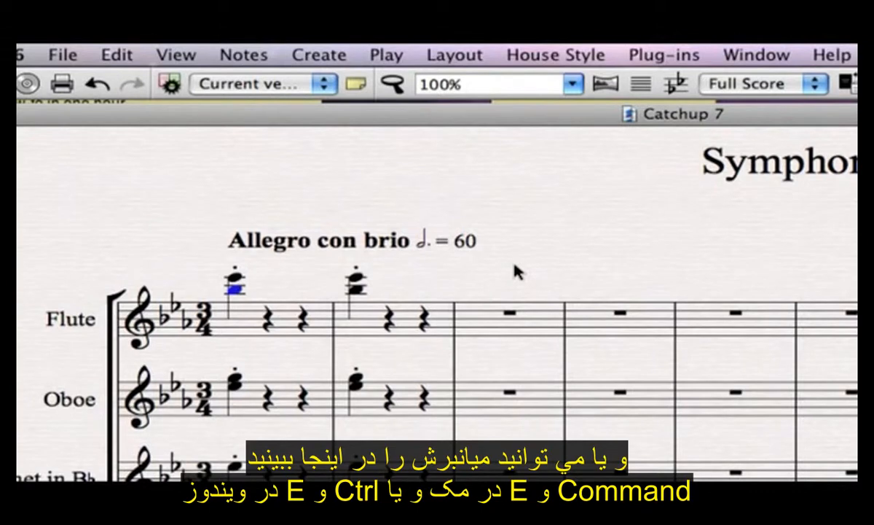
key(super+e)
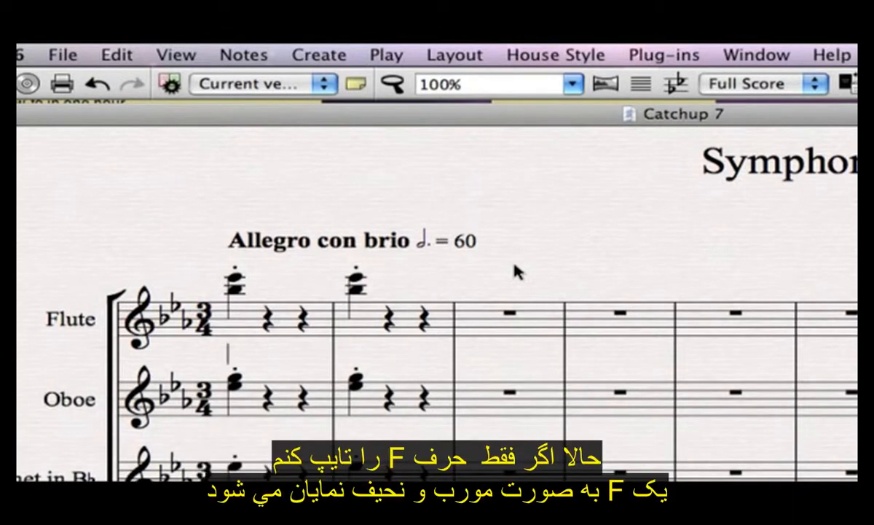
text(f)
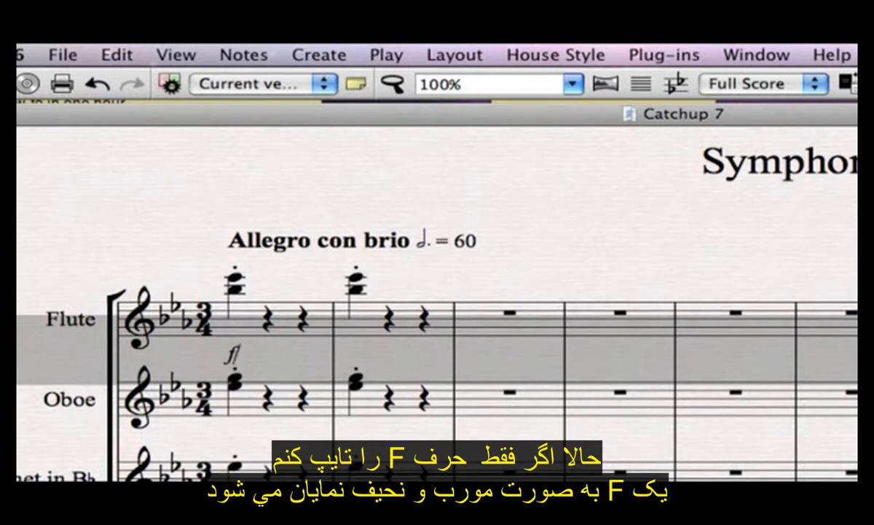
key(Escape)
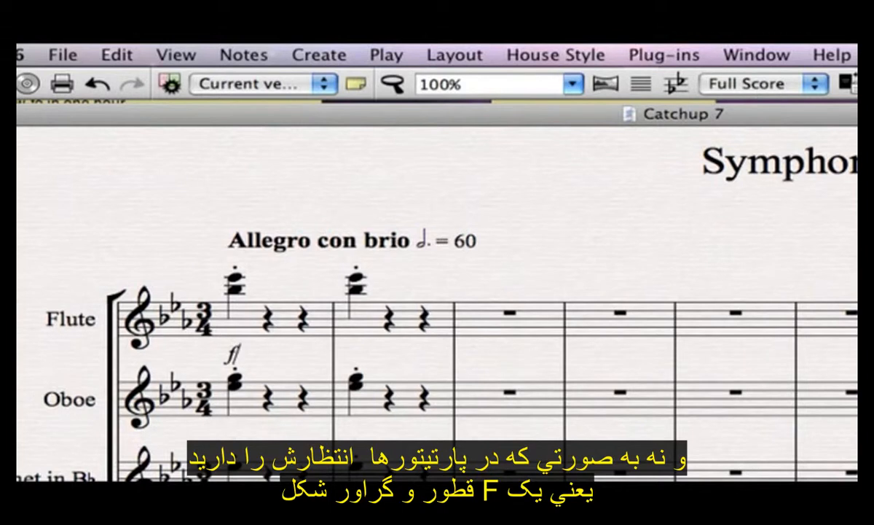
key(BackSpace)
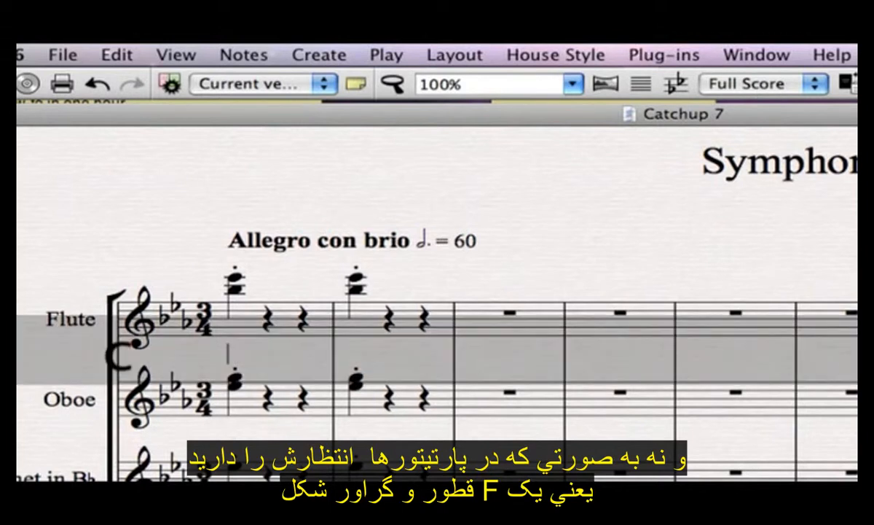
text(cresc)
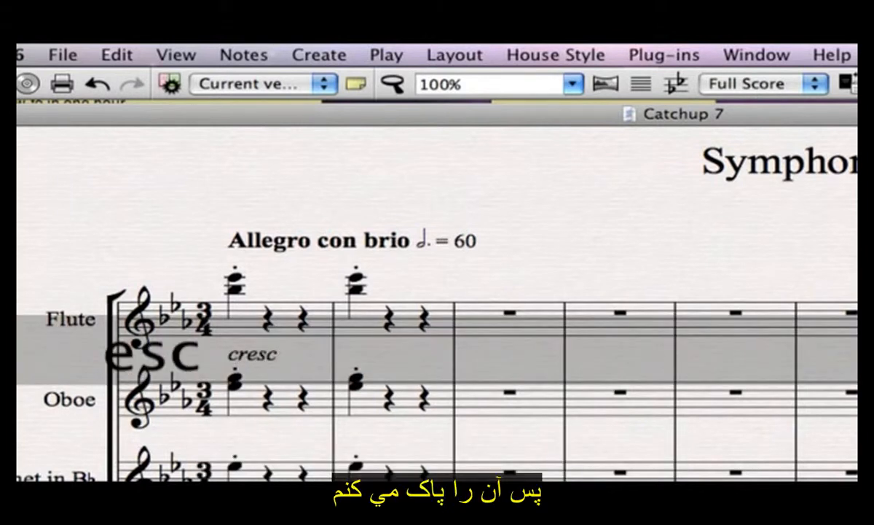
text(.)
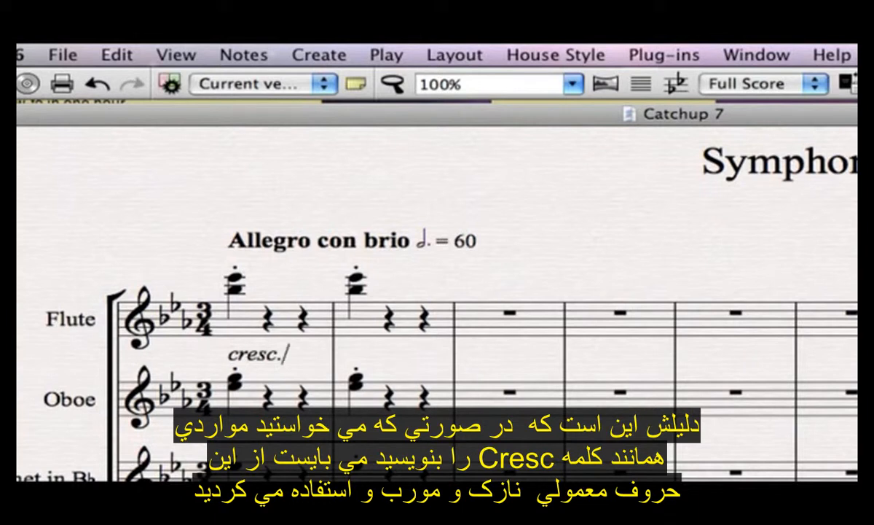
key(BackSpace)
key(BackSpace)
key(BackSpace)
key(BackSpace)
key(BackSpace)
key(BackSpace)
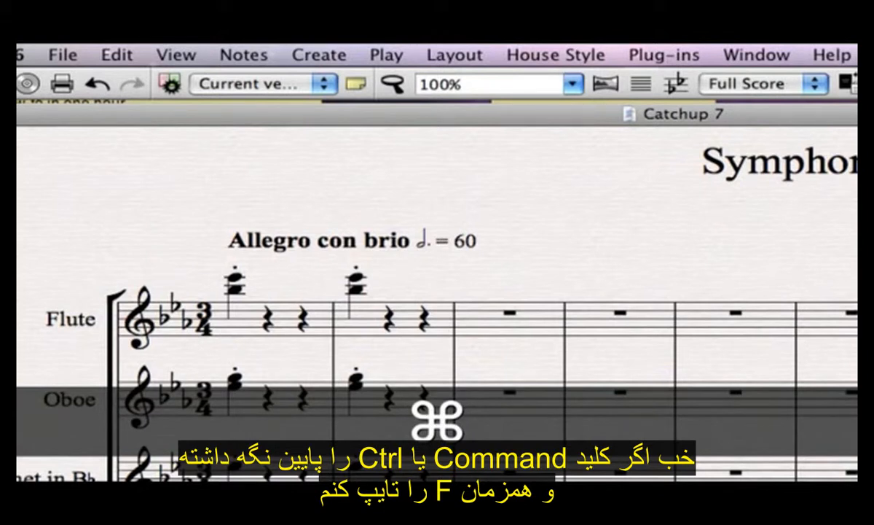
Step: Put an f dynamic under the flute's opening chord and start one under the oboe's first chord
key(super+f)
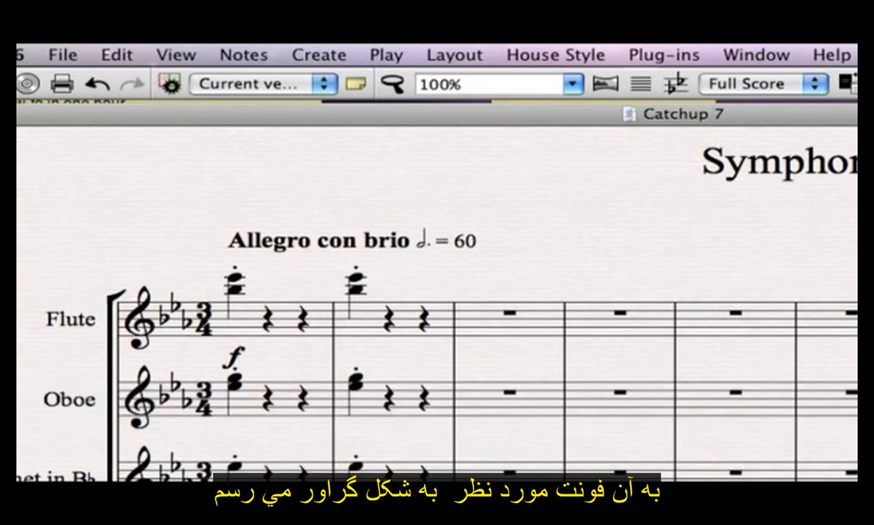
key(Escape)
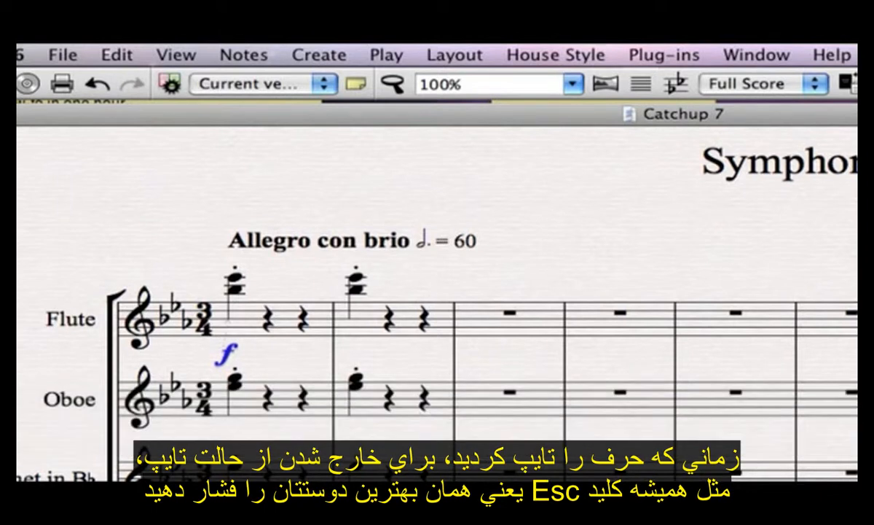
click(235, 383)
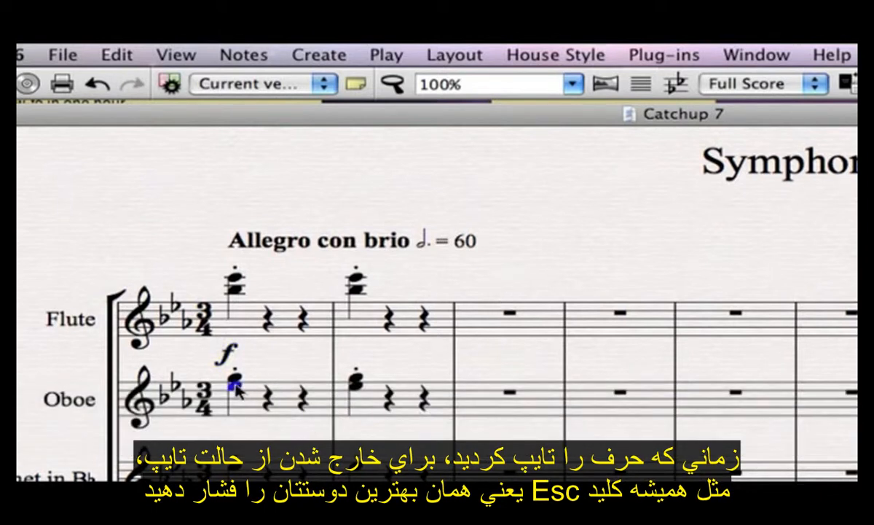
key(super+e)
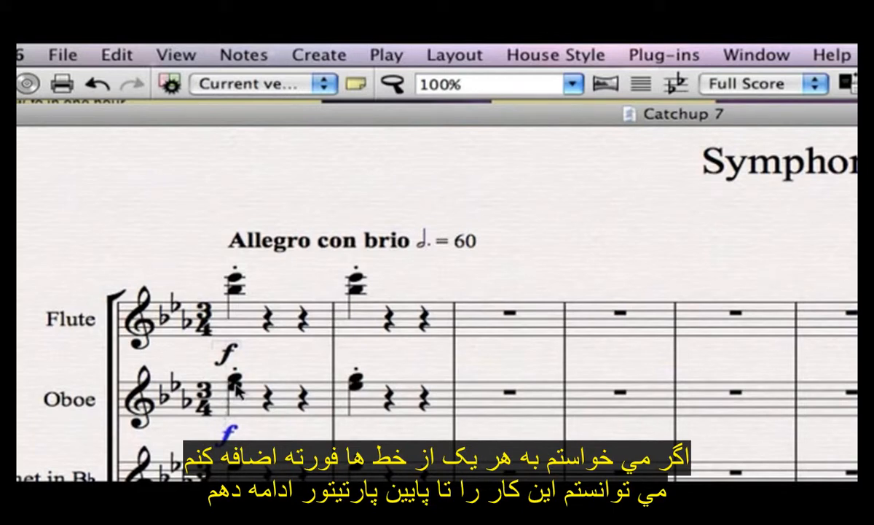
Step: Copy the oboe's forte and paste it into bar 1 of every staff from clarinet to contrabass
scroll(255, 432, down, 5)
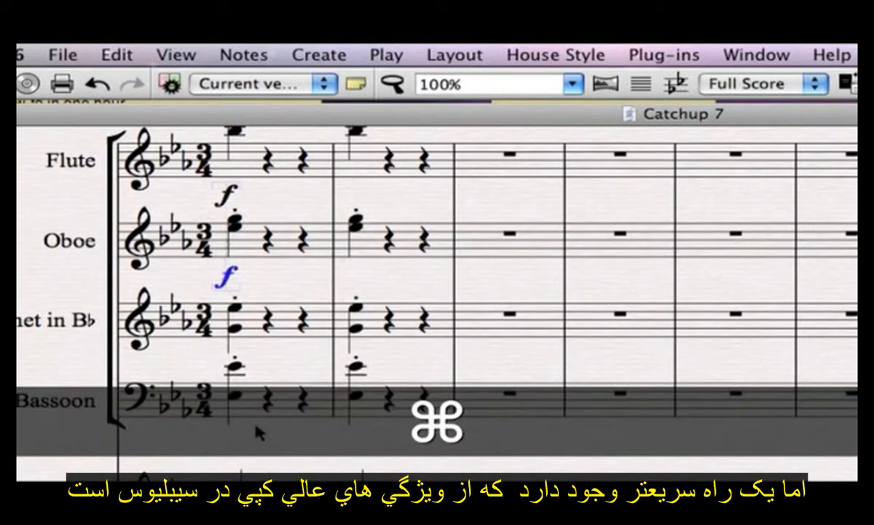
key(super+c)
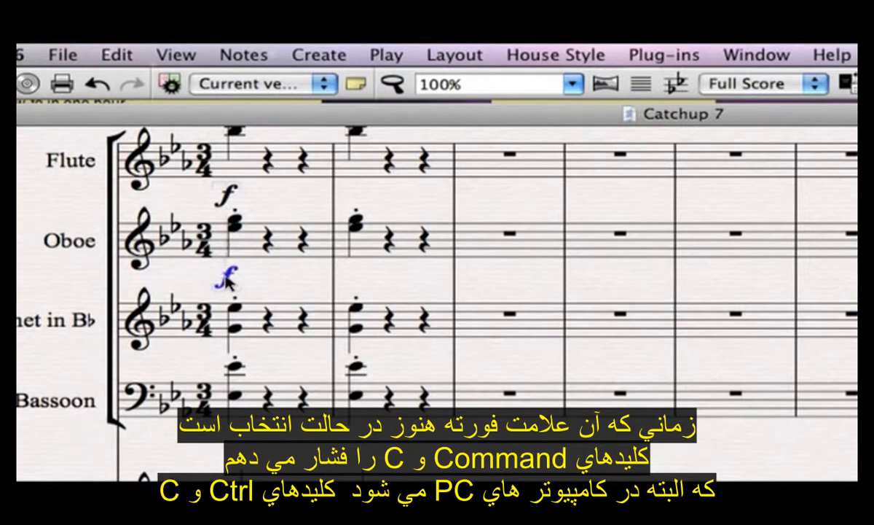
click(284, 325)
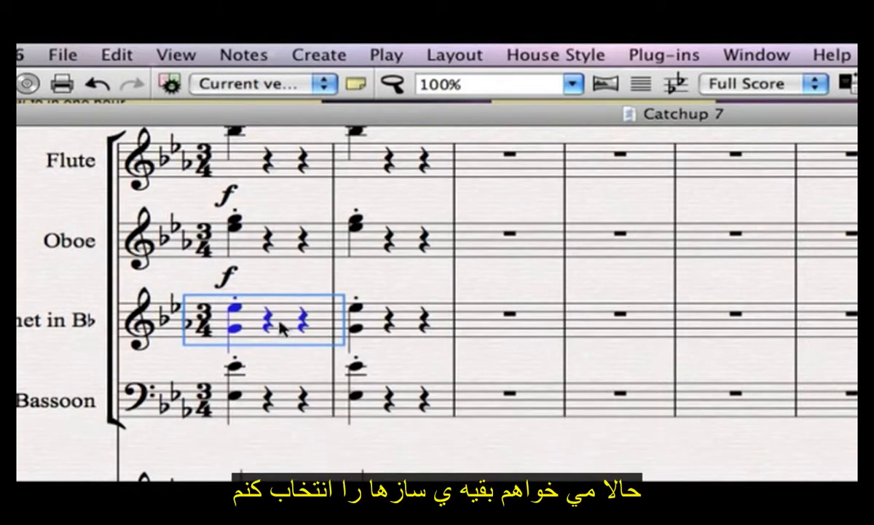
scroll(283, 324, down, 4)
scroll(283, 286, down, 5)
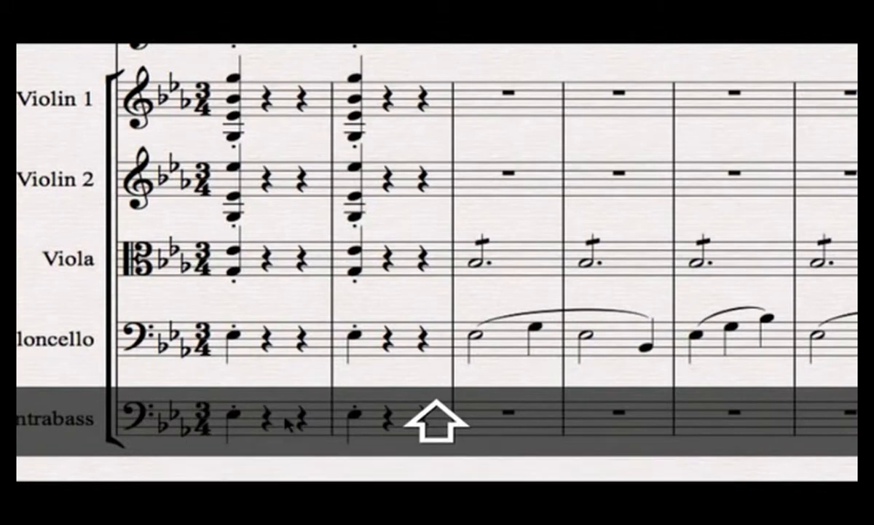
shift+click(287, 422)
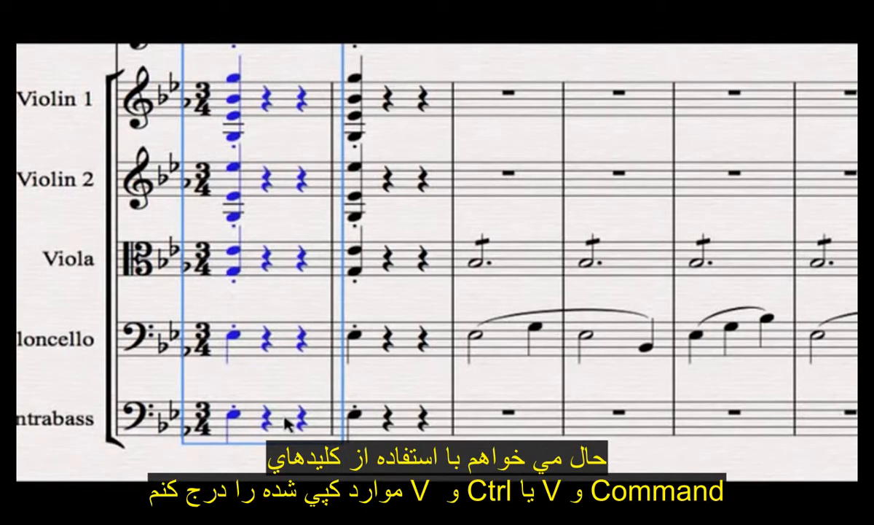
key(super+v)
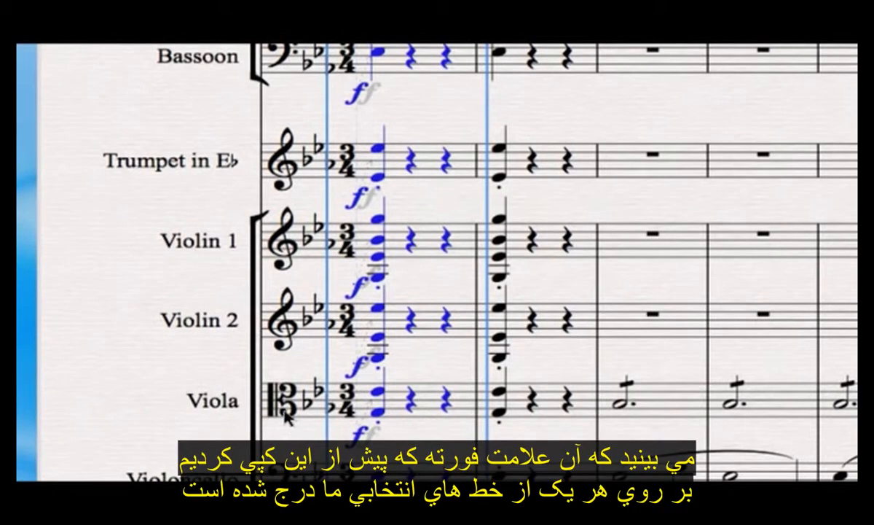
scroll(285, 421, down, 5)
scroll(285, 418, down, 2)
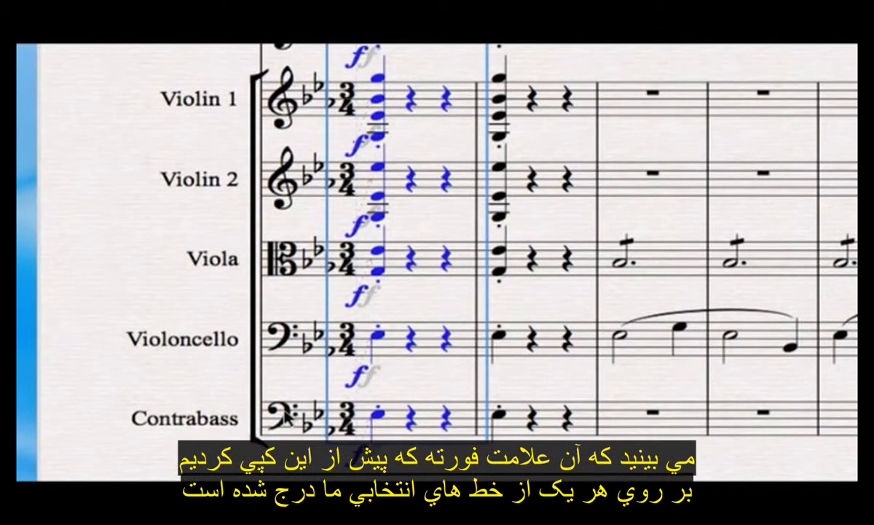
key(super+equal)
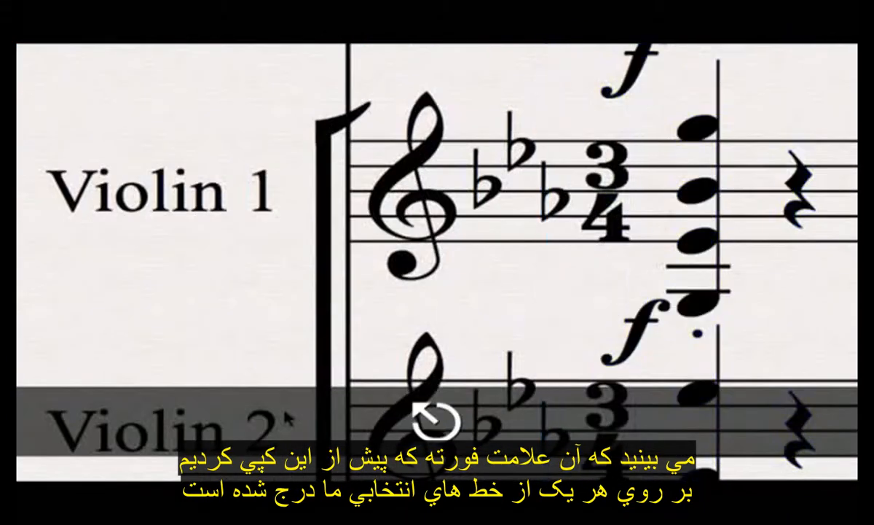
click(836, 212)
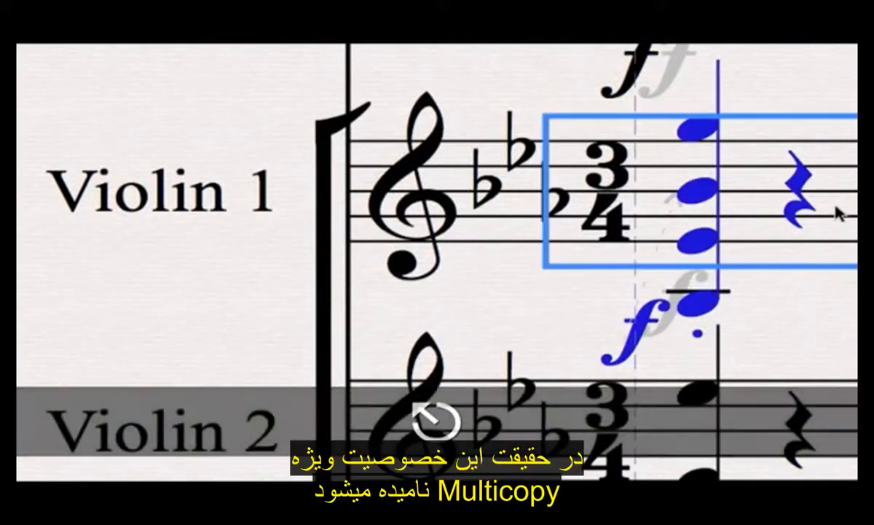
drag(801, 318, 698, 353)
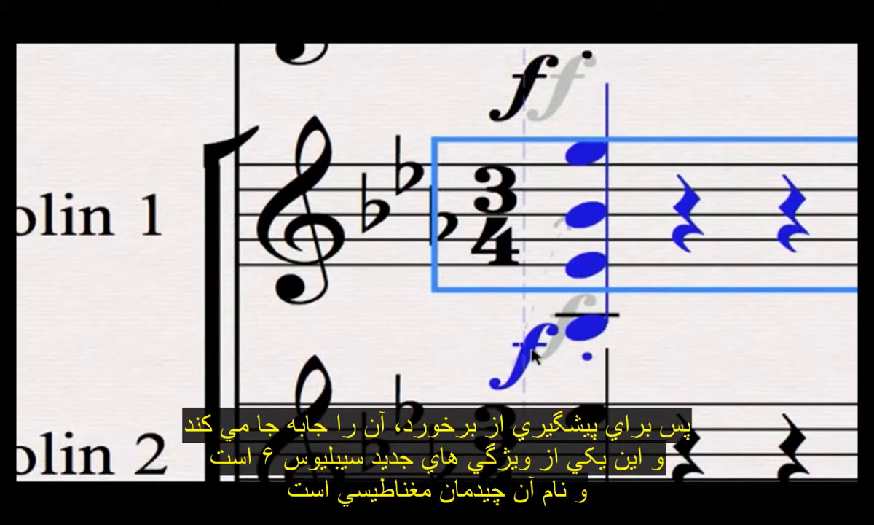
scroll(536, 356, up, 9)
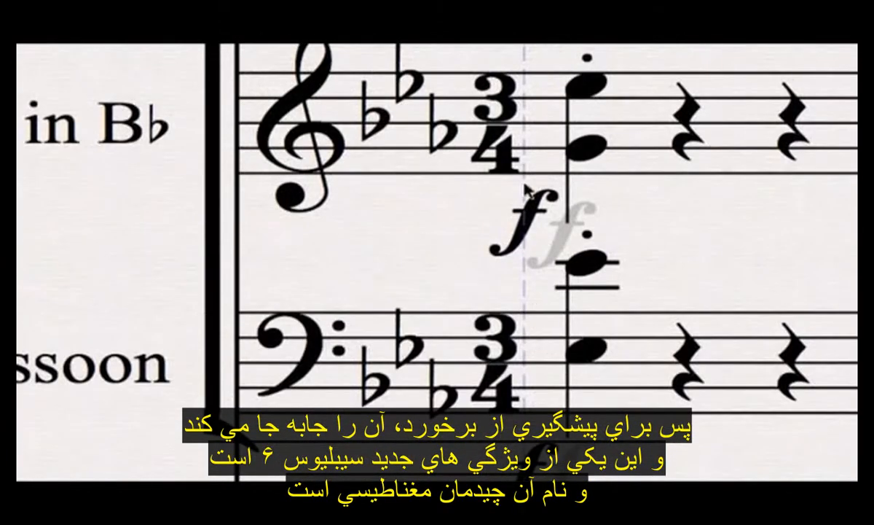
scroll(535, 271, down, 7)
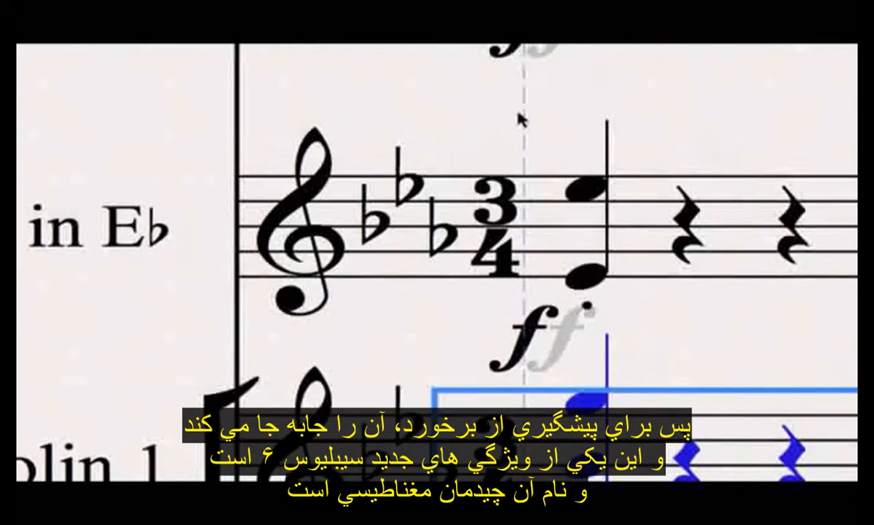
scroll(531, 182, down, 6)
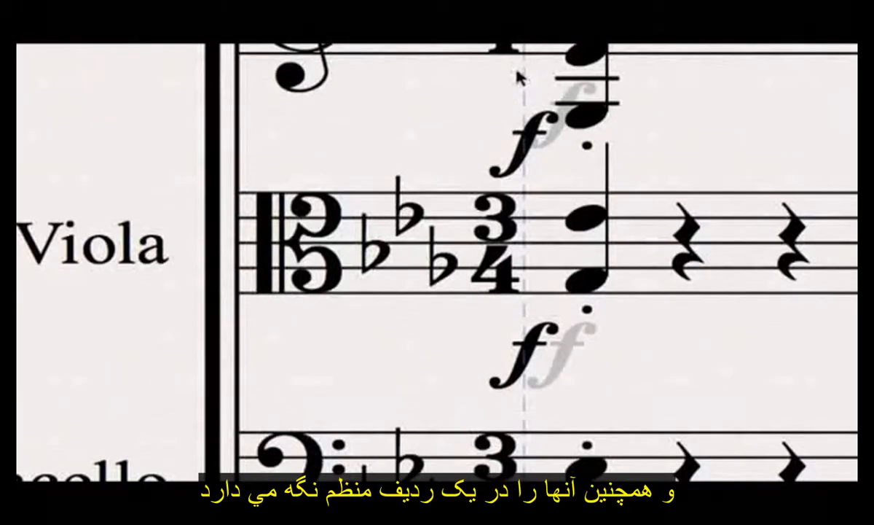
scroll(536, 222, down, 1)
scroll(535, 211, up, 5)
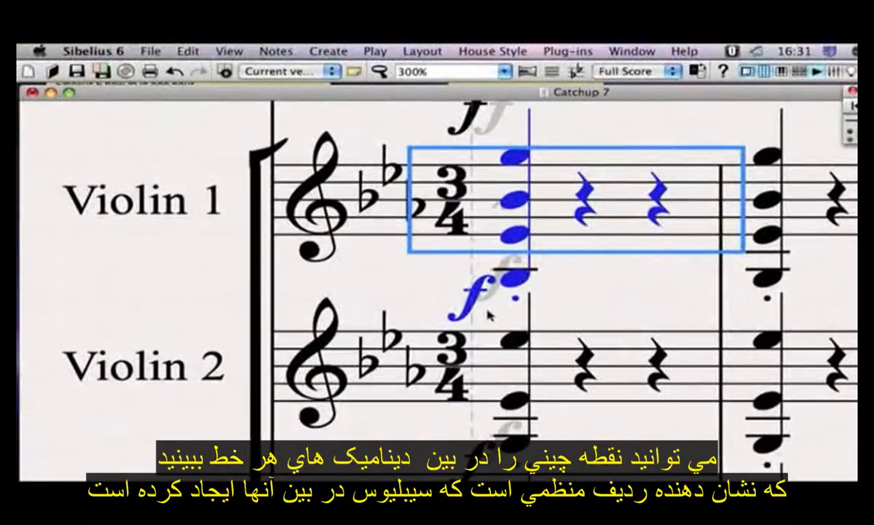
scroll(487, 312, down, 3)
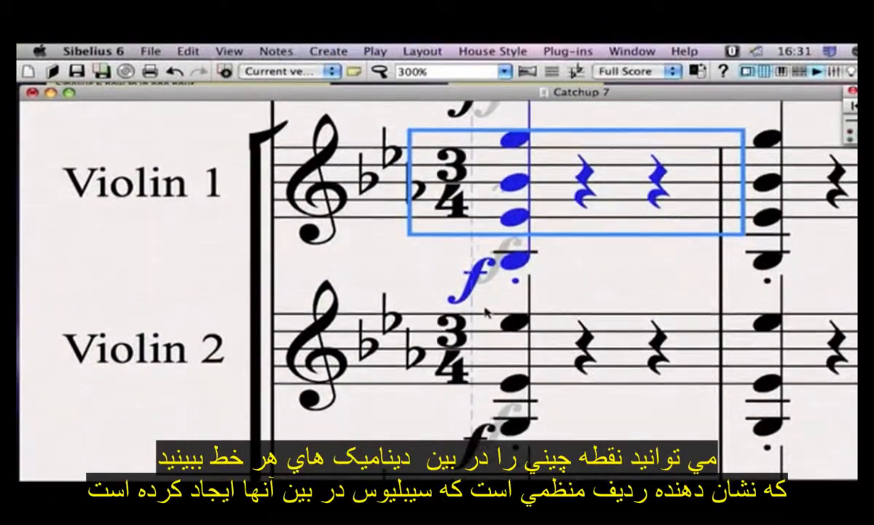
drag(487, 312, 533, 253)
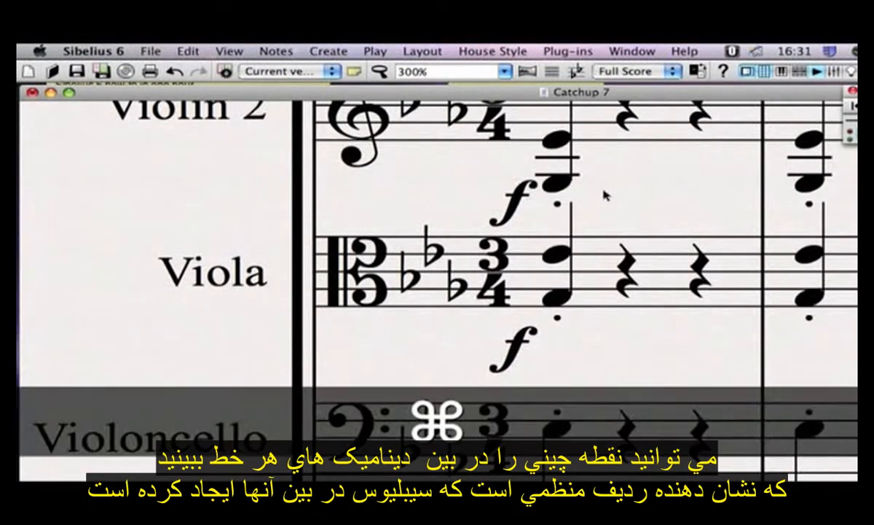
key(super+minus)
key(super+minus)
key(super+minus)
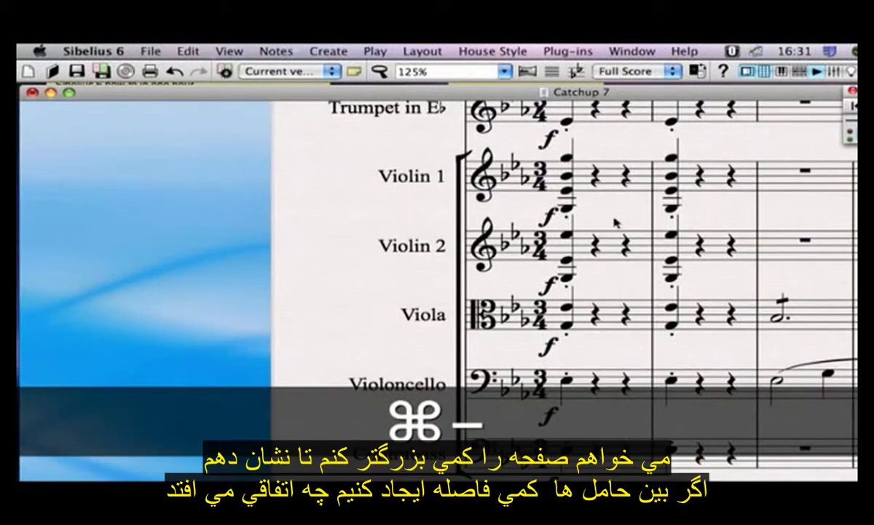
drag(619, 224, 524, 254)
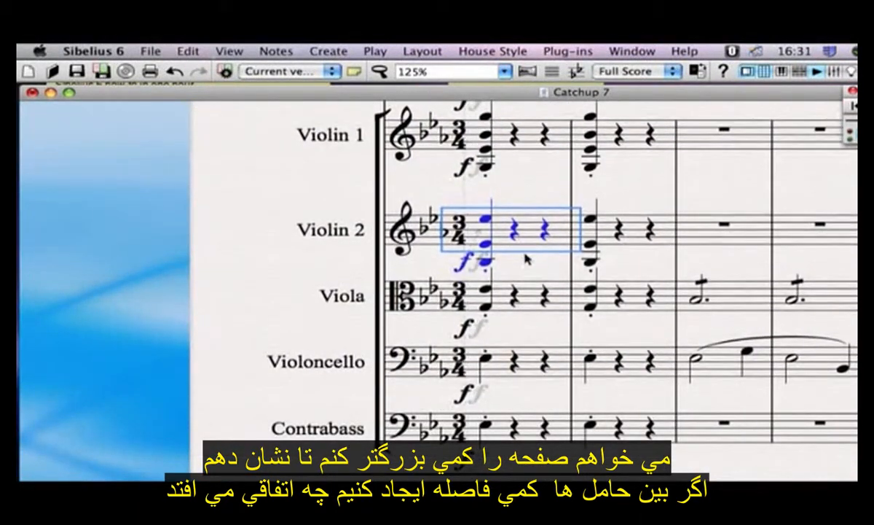
drag(523, 299, 524, 336)
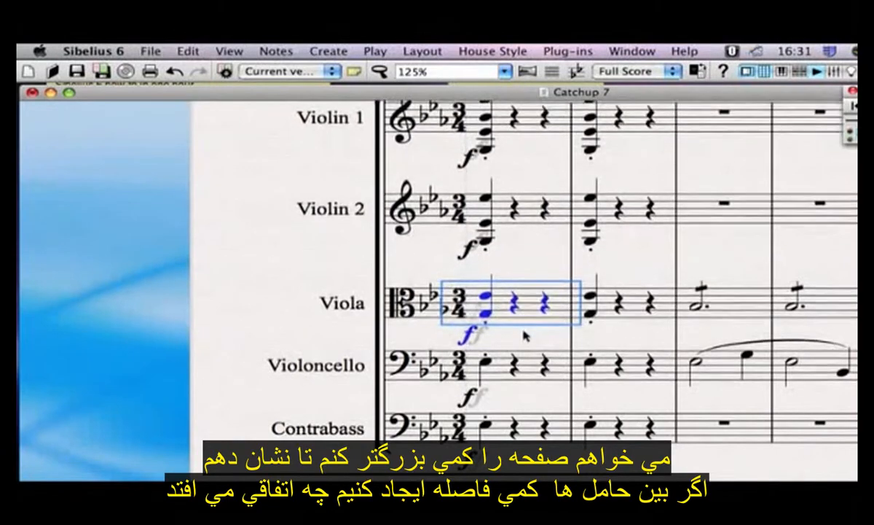
scroll(530, 306, up, 3)
scroll(535, 267, up, 3)
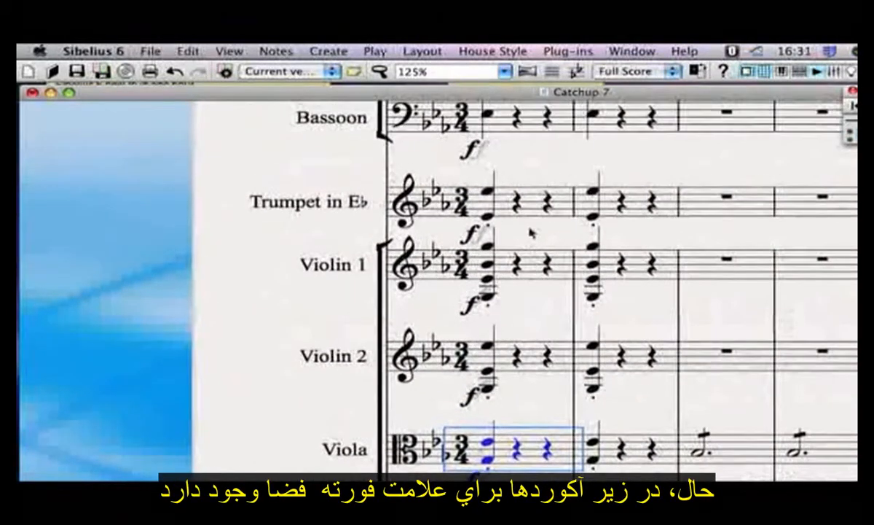
drag(528, 290, 530, 303)
drag(530, 188, 529, 208)
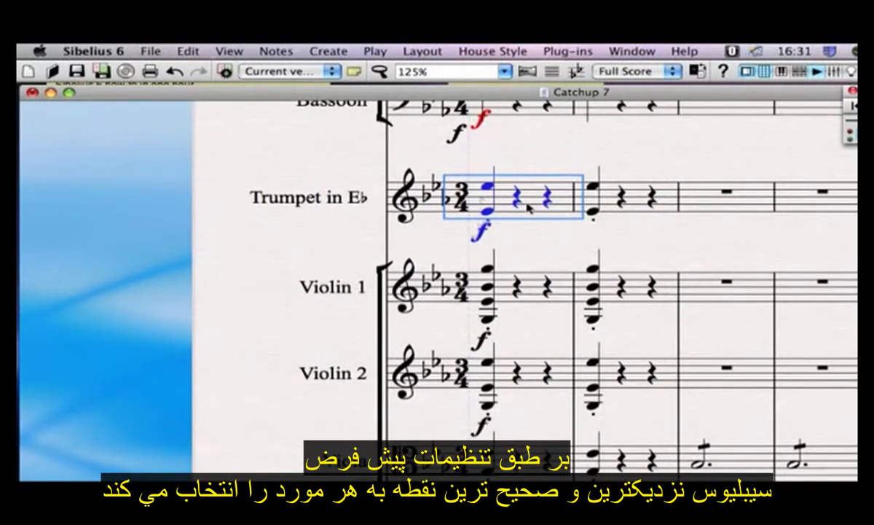
key(super+z)
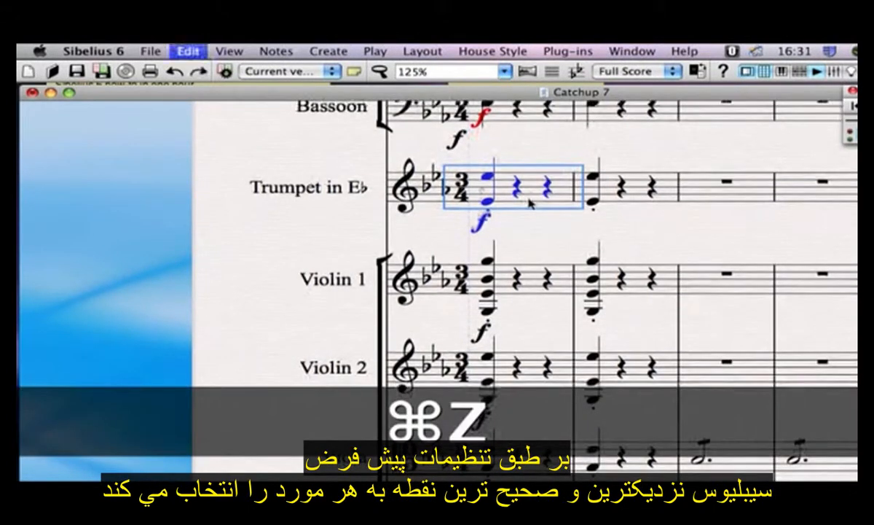
key(super+z)
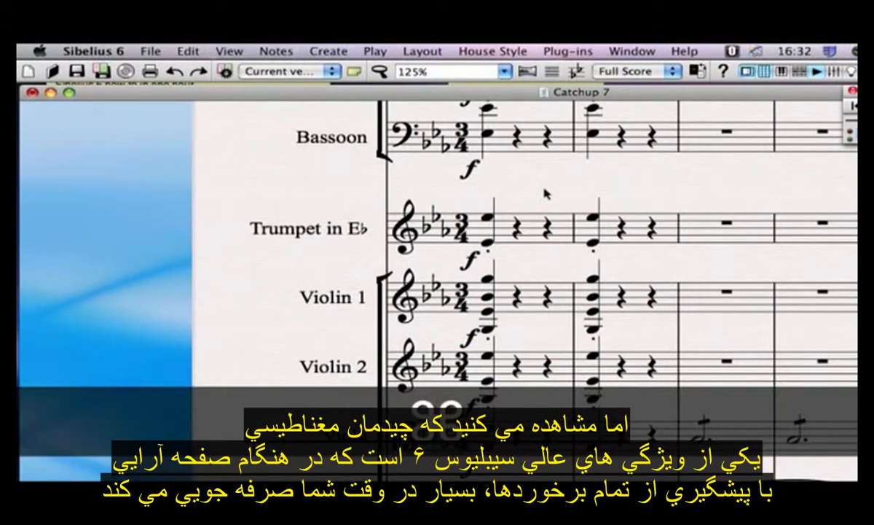
key(super+z)
key(super+z)
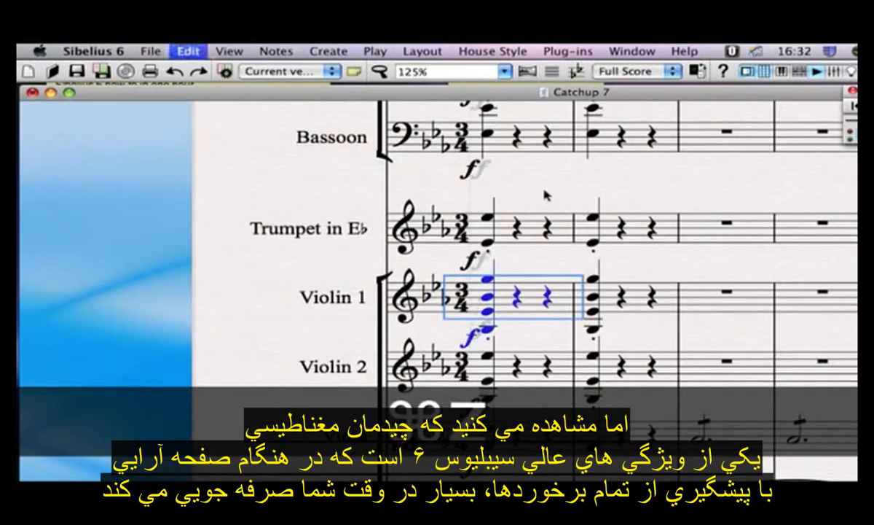
key(super+z)
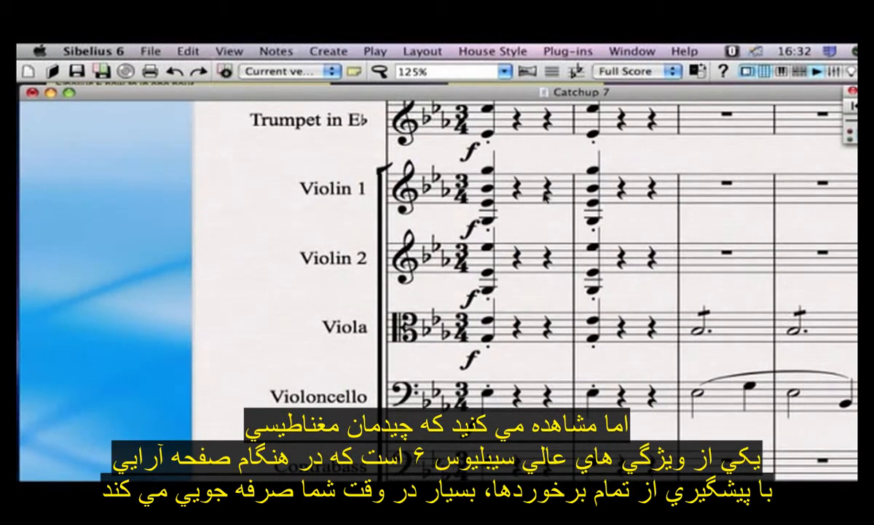
drag(644, 364, 504, 264)
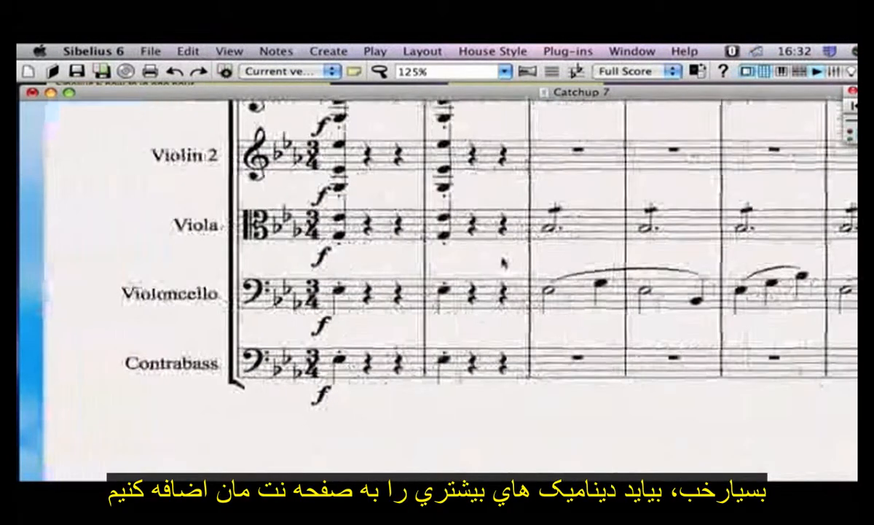
Step: Place a p dynamic under the Viola's first dotted half note in bar 3
click(550, 229)
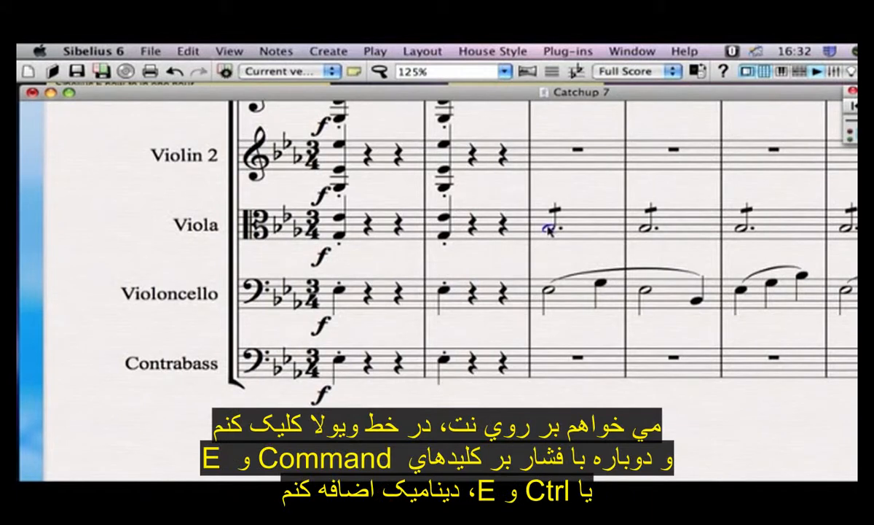
key(super+e)
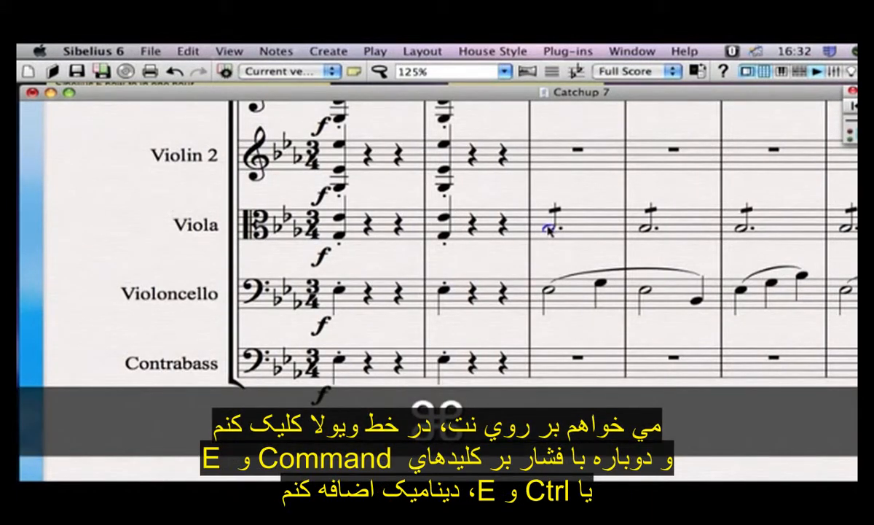
key(super+e)
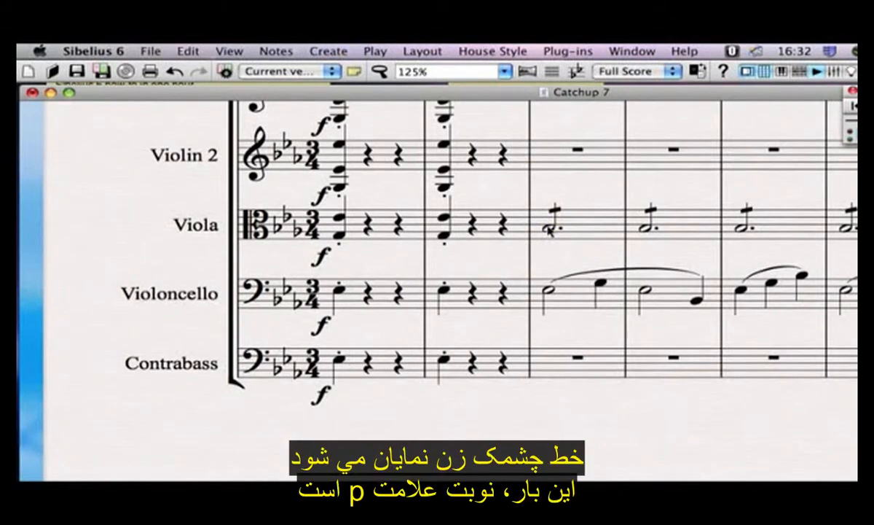
key(super+p)
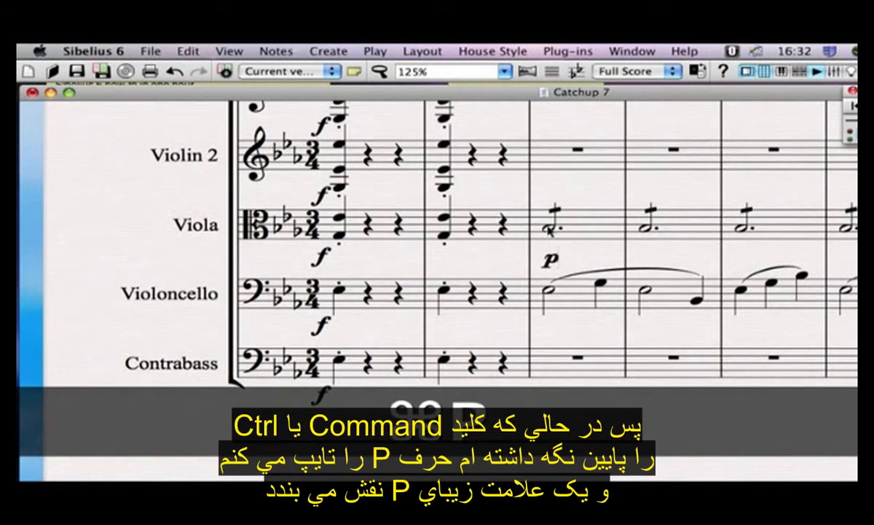
key(Escape)
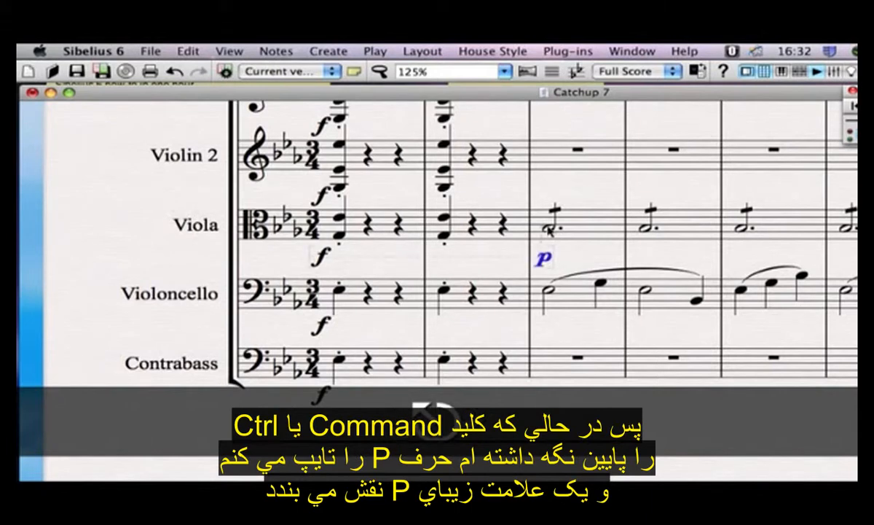
drag(578, 256, 566, 204)
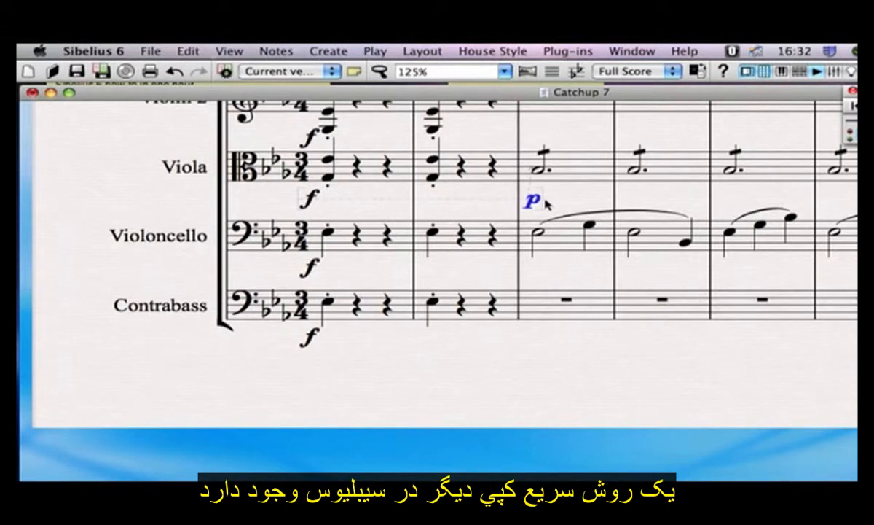
Step: Copy the p dynamic under the cello's first note and several other viola and cello notes
key(alt)
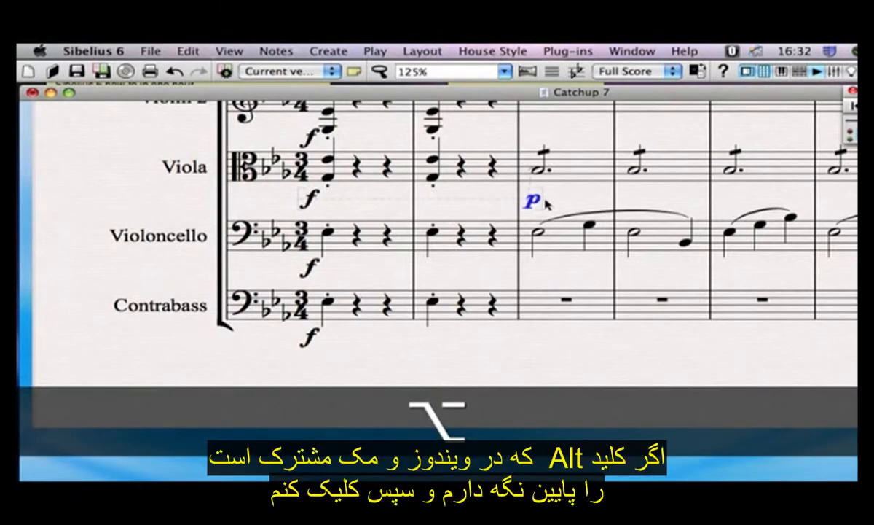
alt+click(527, 271)
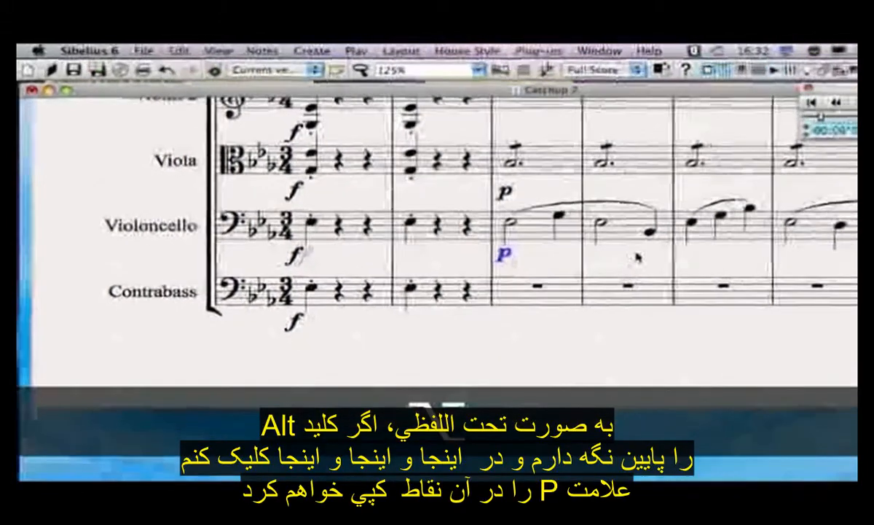
alt+click(638, 254)
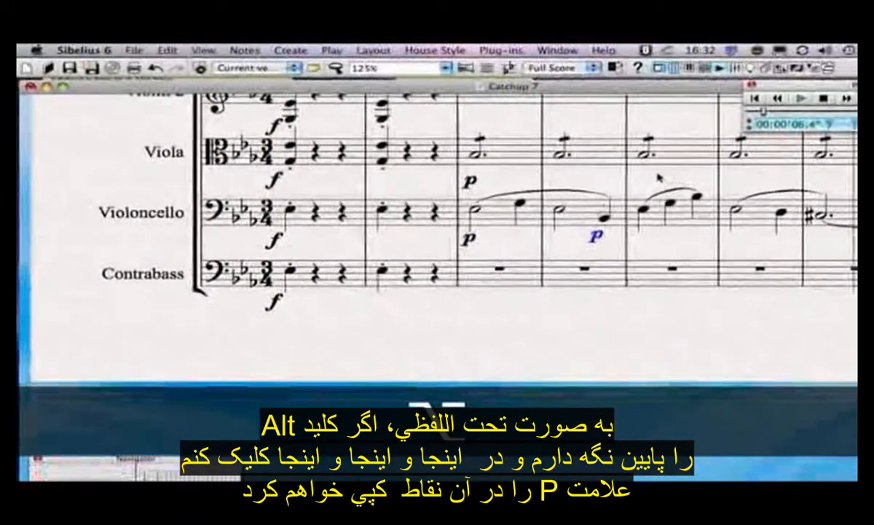
alt+click(709, 182)
alt+click(770, 202)
alt+click(850, 248)
alt+click(807, 168)
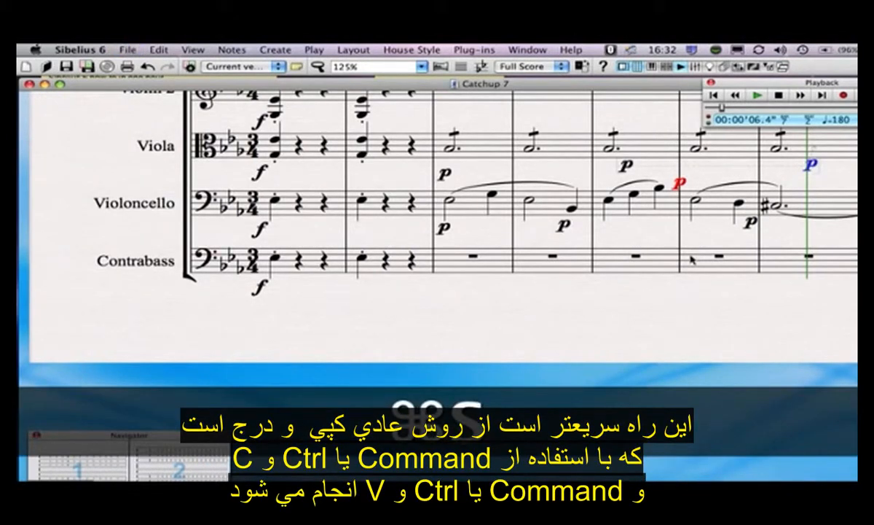
Step: Undo the extra p marks and copy the viola's p under the cello's first note
key(super+z)
key(super+z)
key(super+z)
key(super+z)
key(super+z)
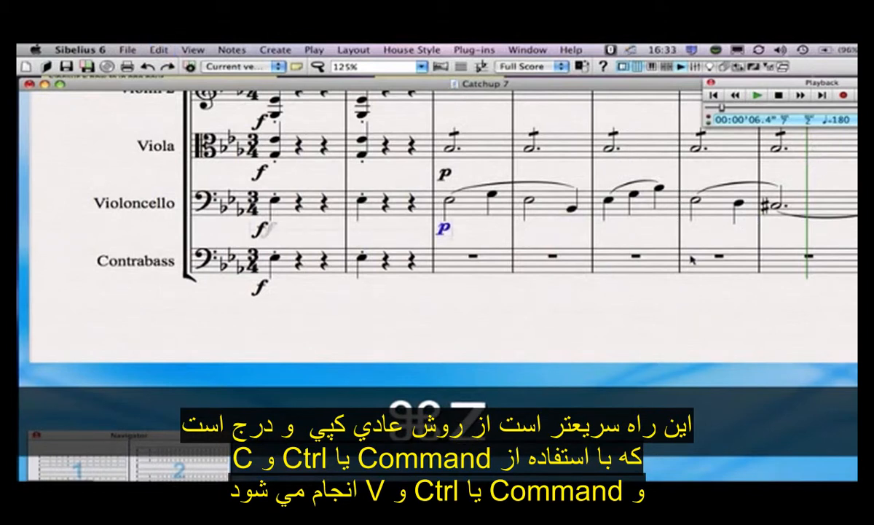
key(super+z)
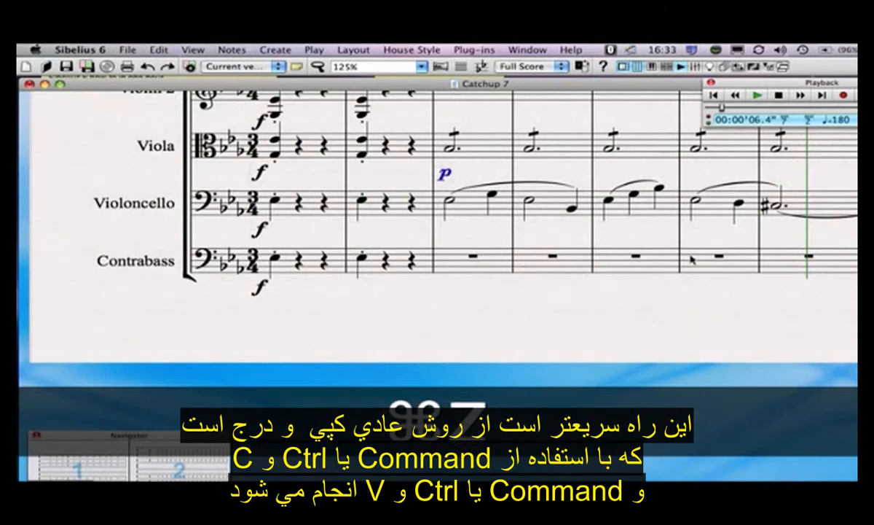
alt+click(439, 235)
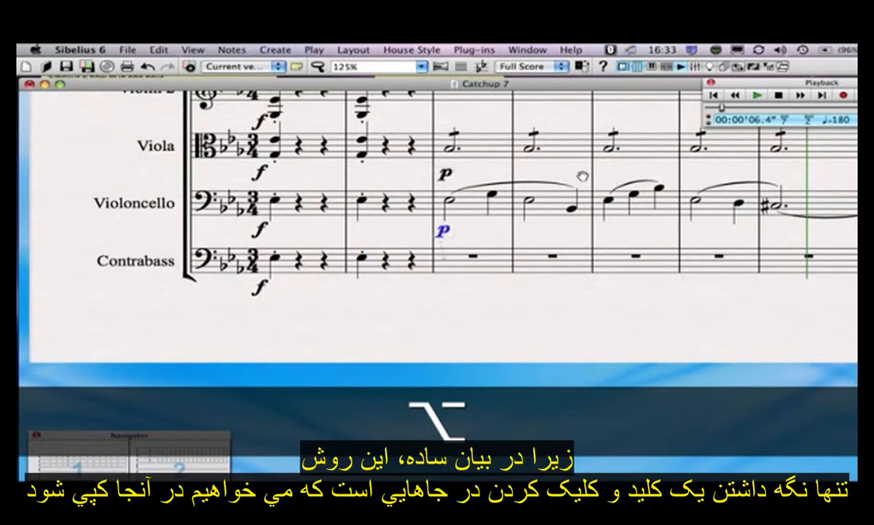
Step: Pan the score to show the Violin 1 and Violin 2 staves and the later bars
drag(581, 176, 551, 238)
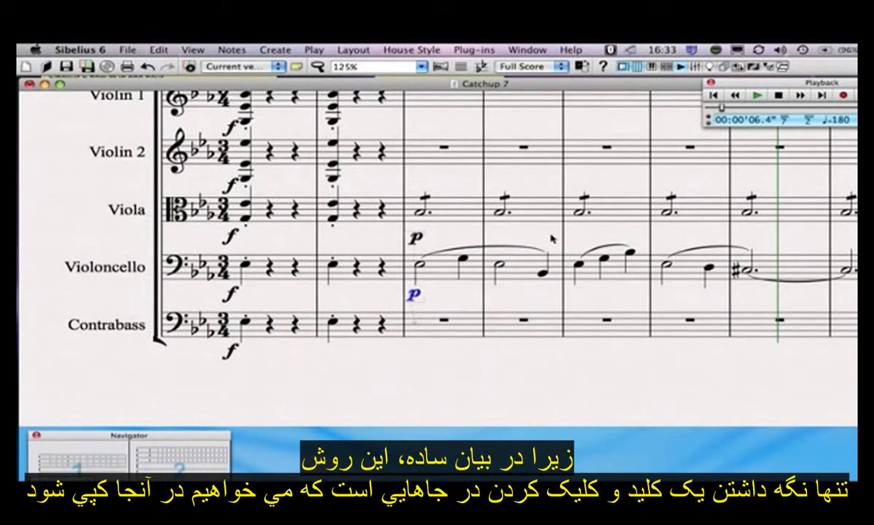
drag(518, 182, 501, 213)
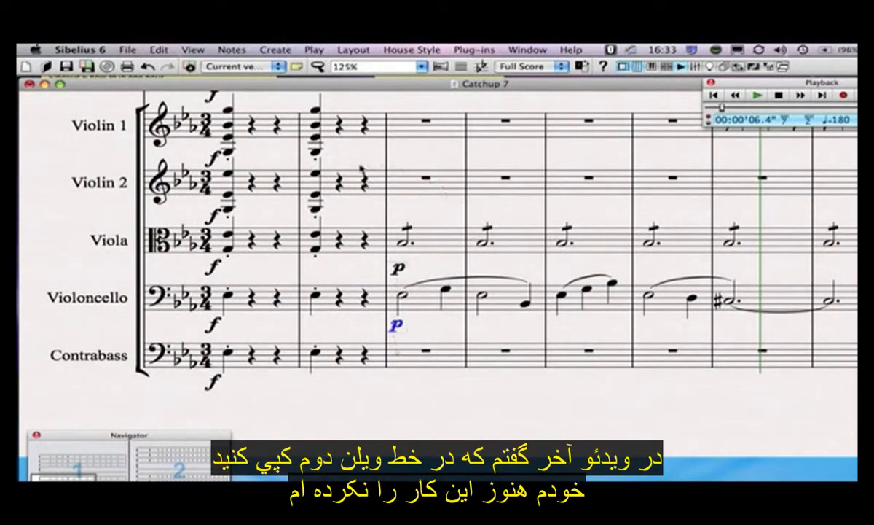
drag(667, 213, 595, 219)
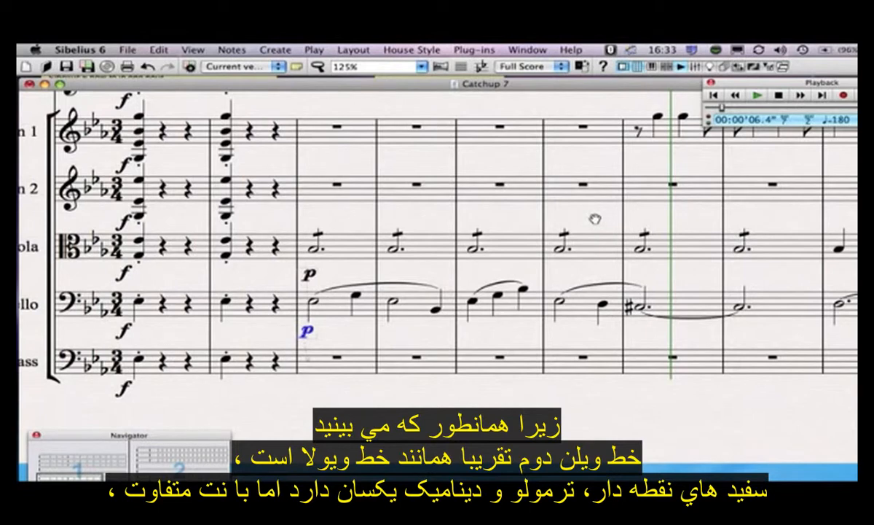
drag(595, 219, 555, 215)
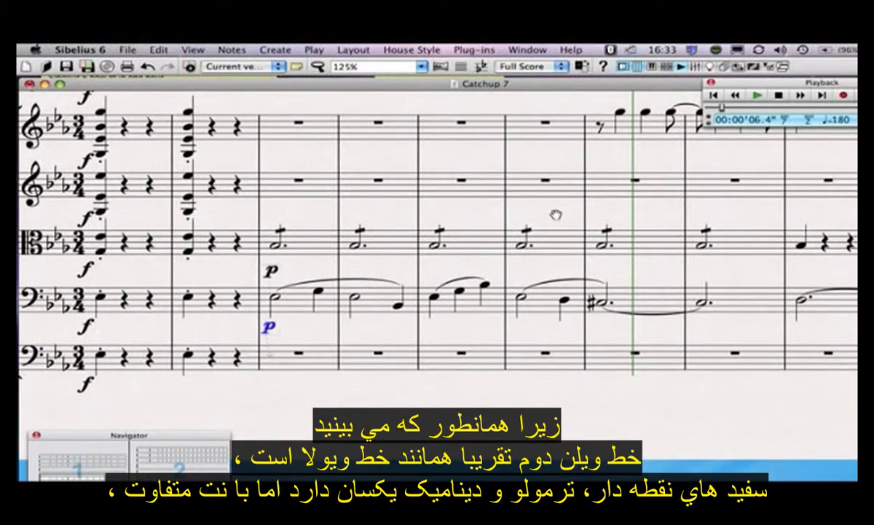
Step: Copy the six viola bars from bar 3, with their p marking, onto the Violin 2 staff
click(689, 230)
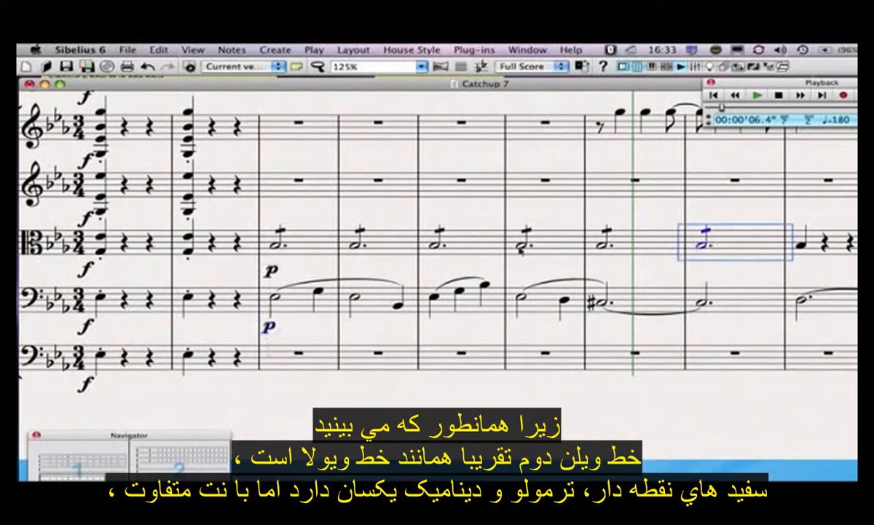
shift+click(320, 246)
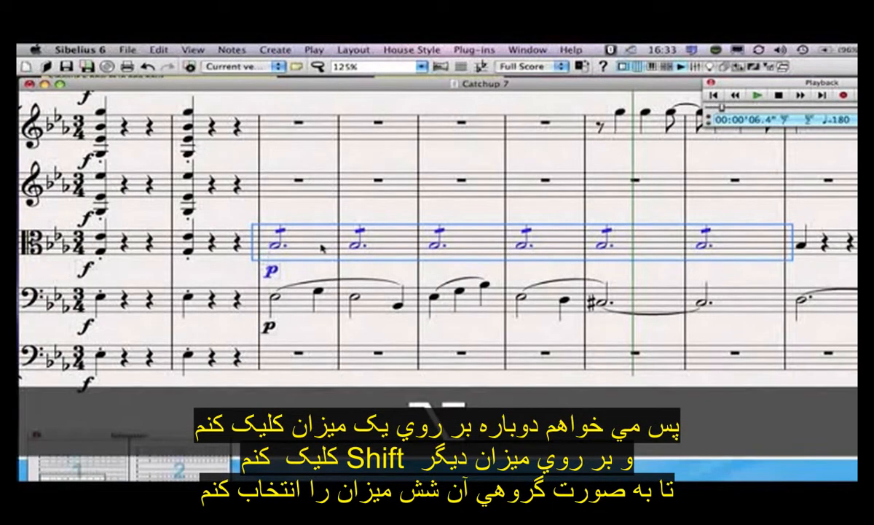
alt+click(270, 186)
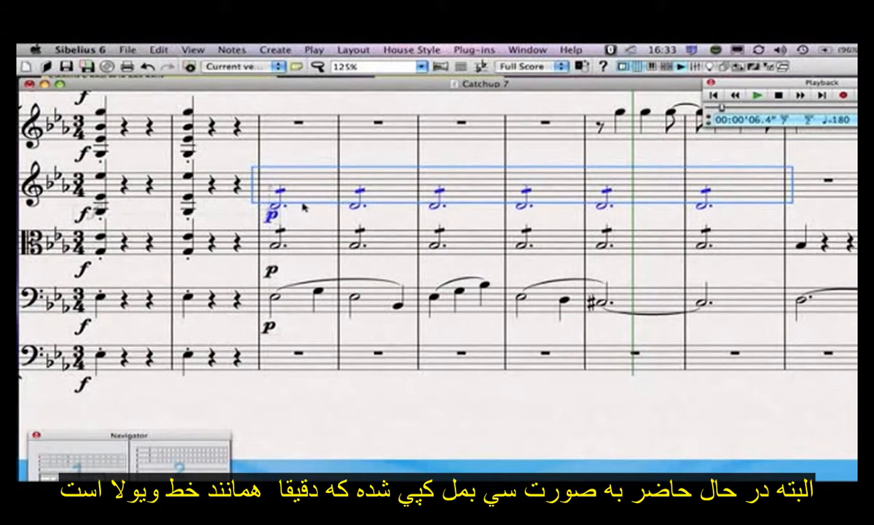
Step: Raise the six copied Violin 2 dotted half notes two steps to G
key(Up)
key(Up)
key(Up)
key(Up)
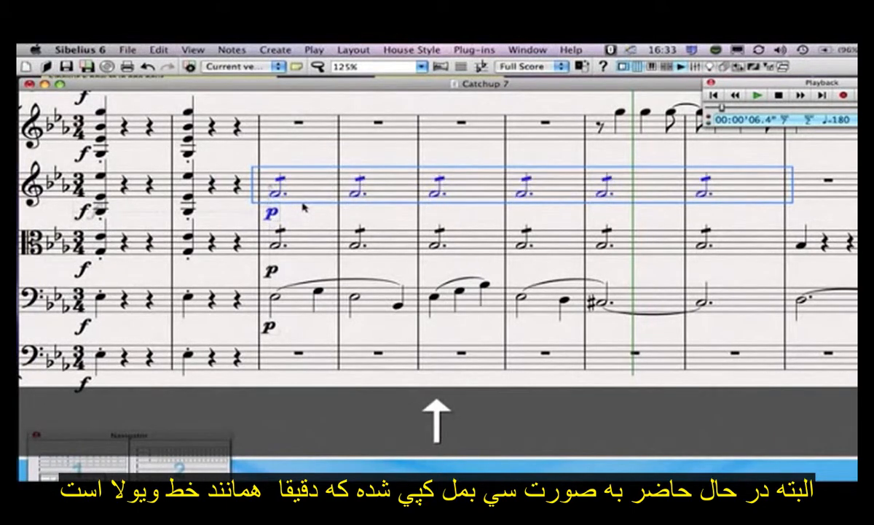
key(Up)
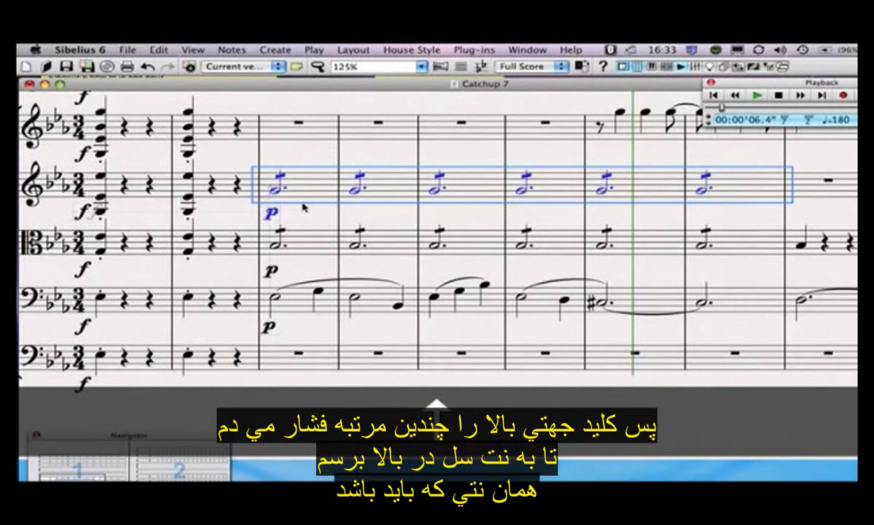
key(Up)
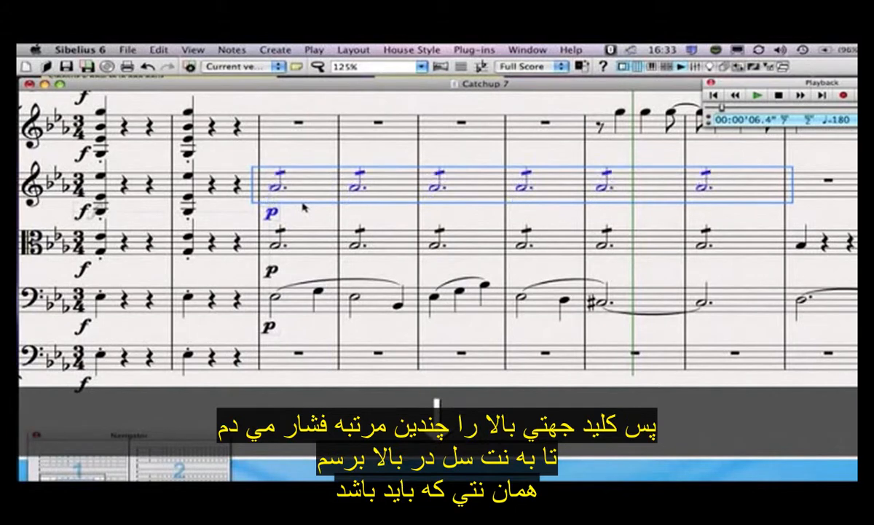
key(Down)
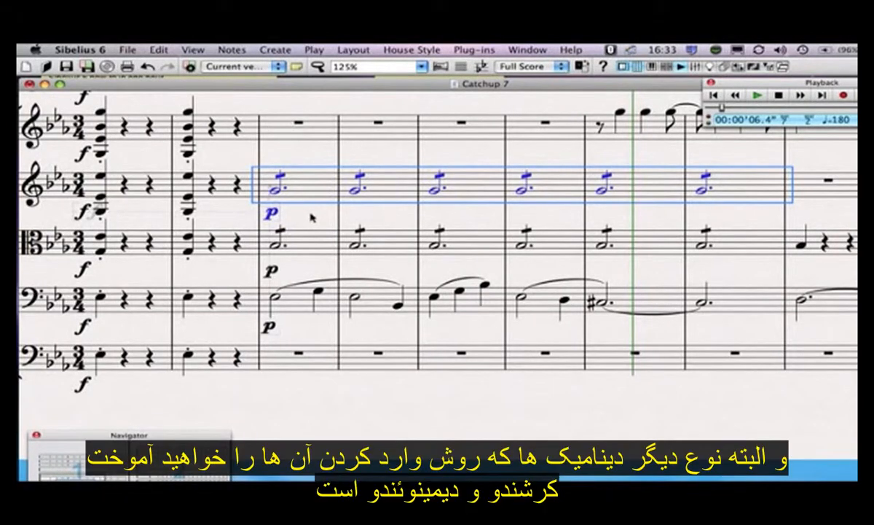
key(Escape)
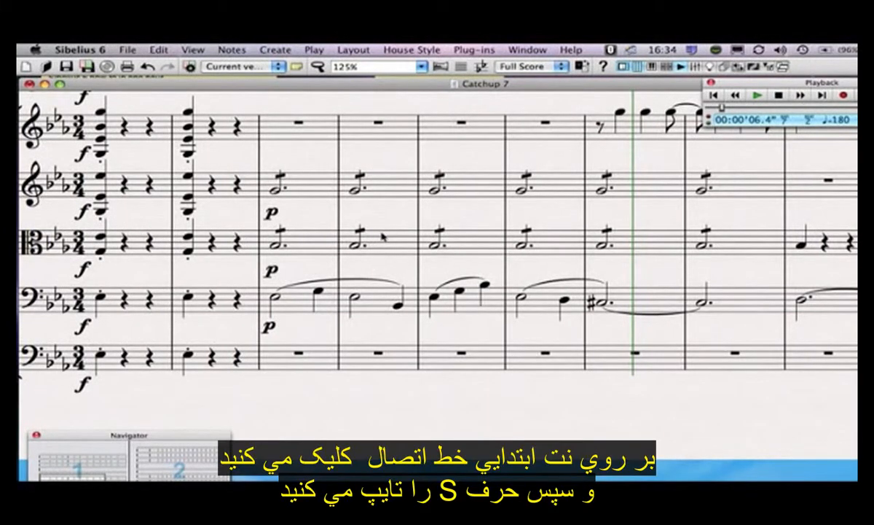
Step: Add, then undo, a slur starting at the Violin 2 half note in bar 2
click(356, 191)
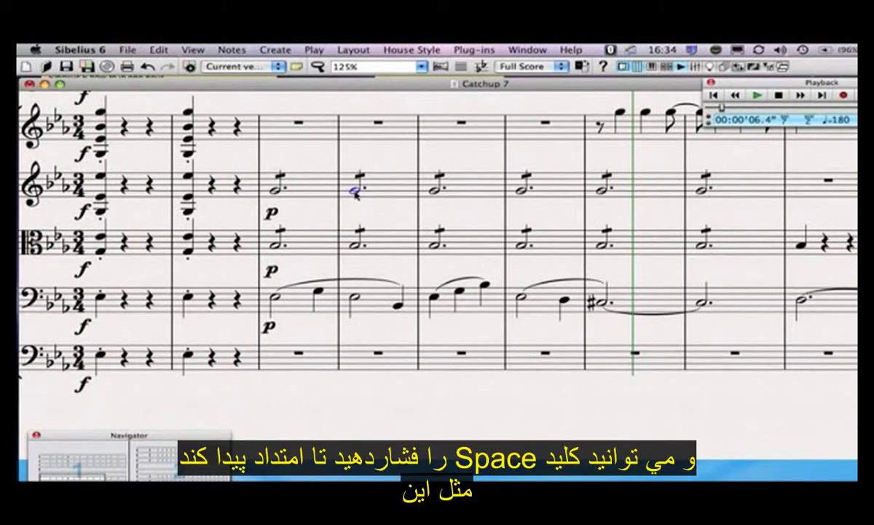
key(s)
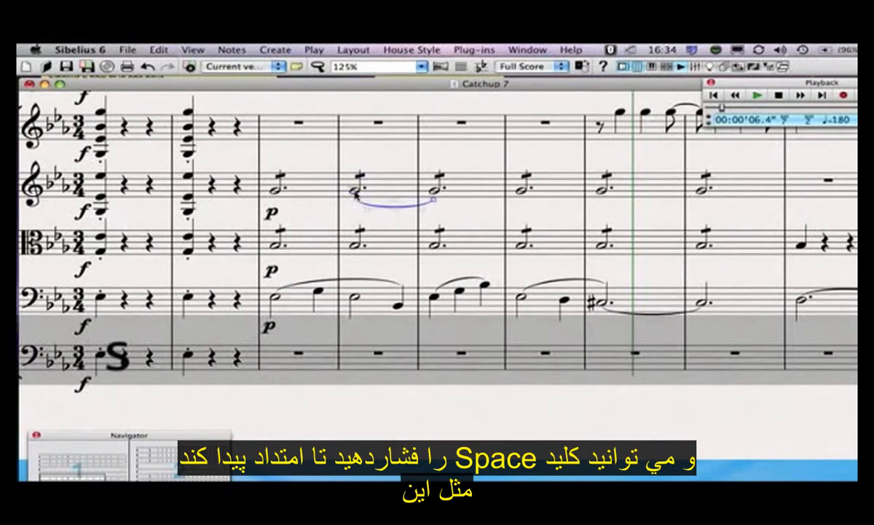
key(space)
key(space)
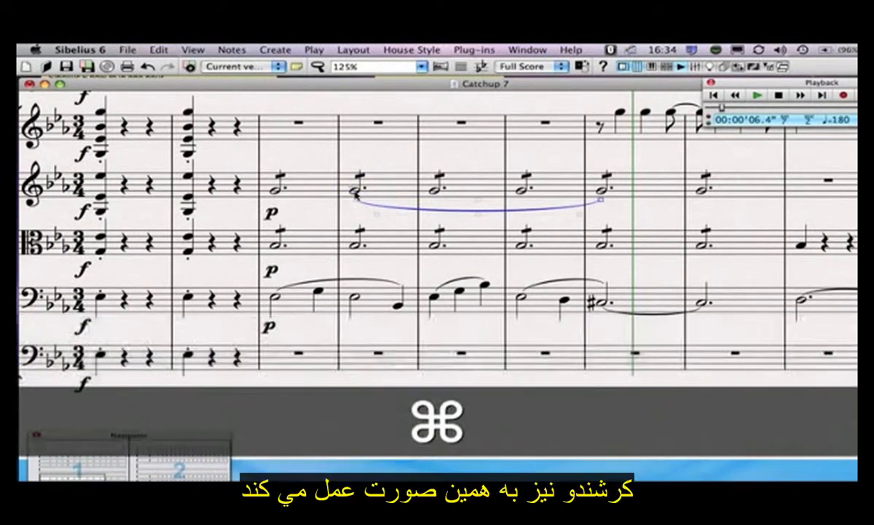
key(super+z)
key(super+z)
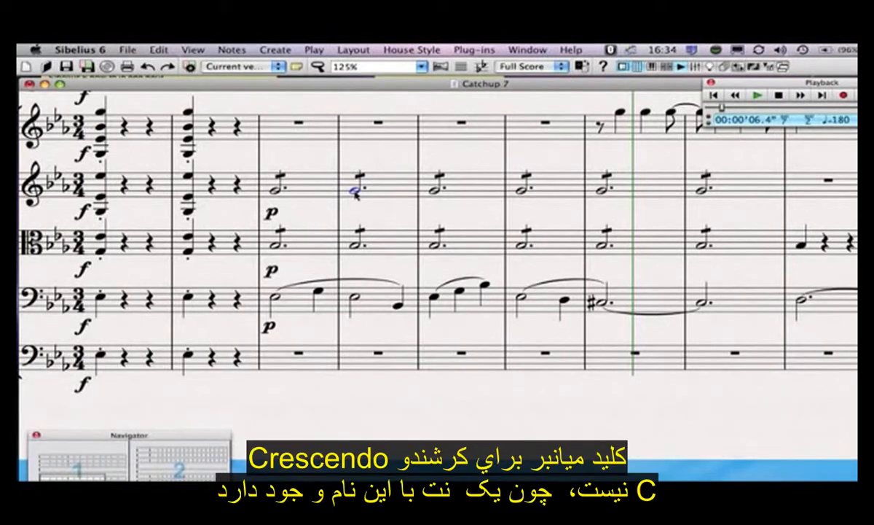
Step: Add a crescendo hairpin after that Violin 2 note, undoing its extension
key(h)
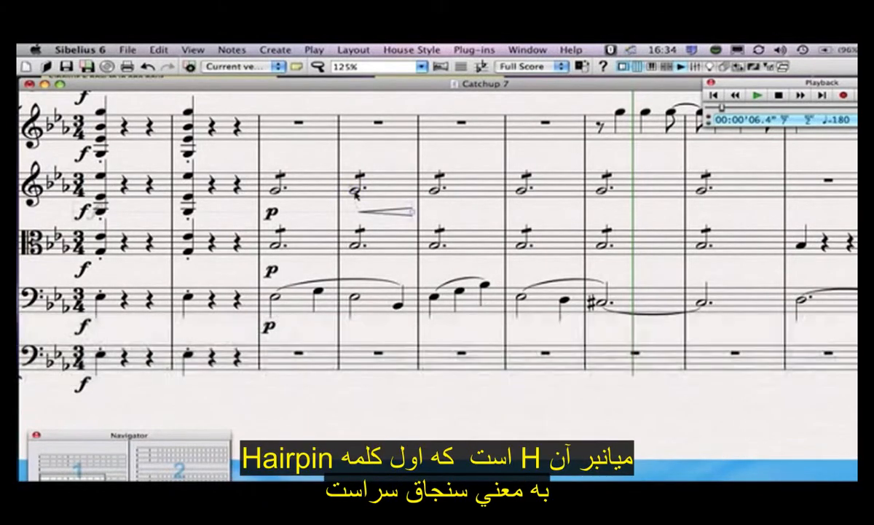
key(space)
key(space)
key(space)
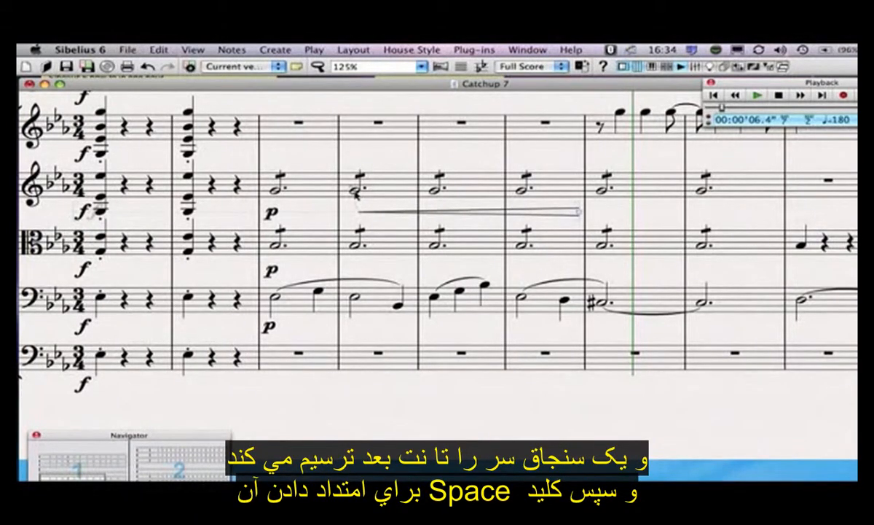
key(super+z)
key(super+z)
key(super+z)
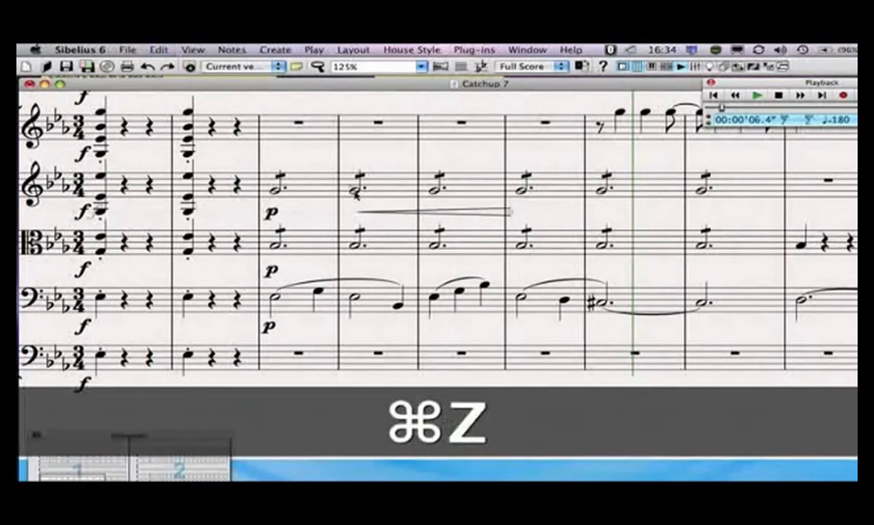
Step: Swap the crescendo for a diminuendo hairpin running from the bar-4 note through bar 6
key(super+z)
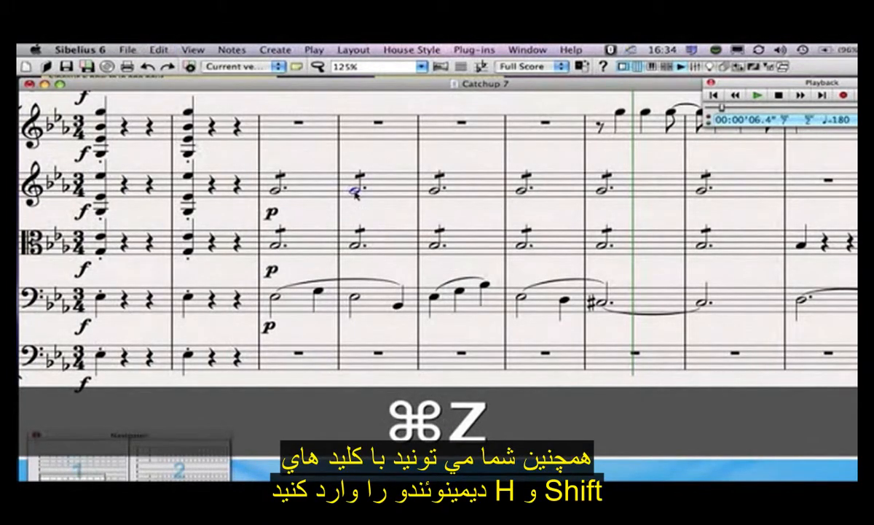
key(shift+h)
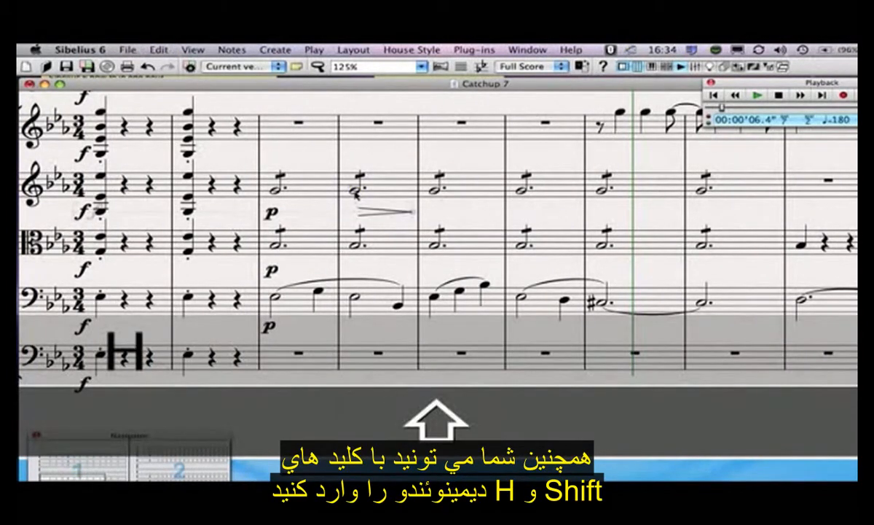
key(space)
key(space)
key(space)
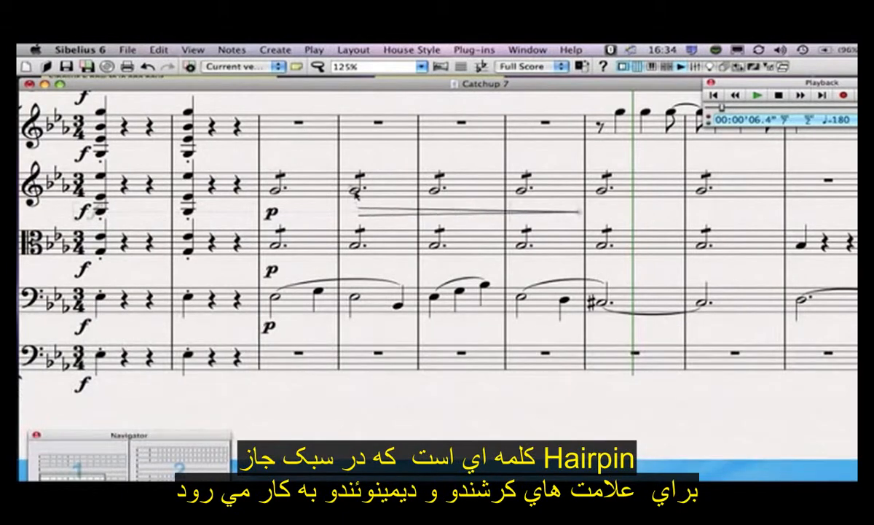
key(space)
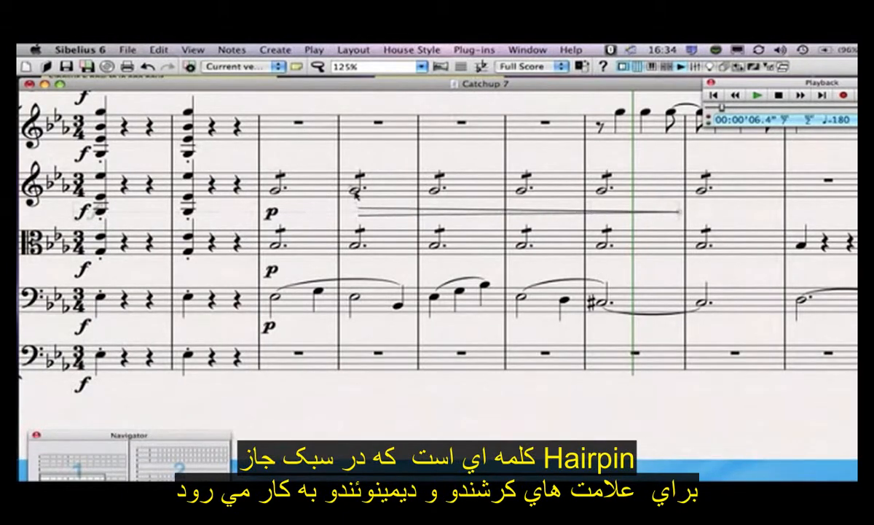